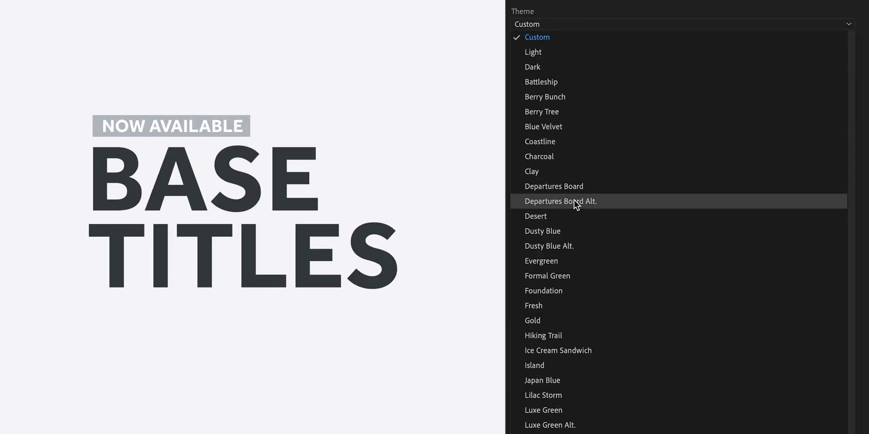
- Cycle the BASE TITLES colour theme through Departures Board Alt., Mint, Purple Dust, ending on Shellsuit
left_click(574, 201)
left_click(578, 24)
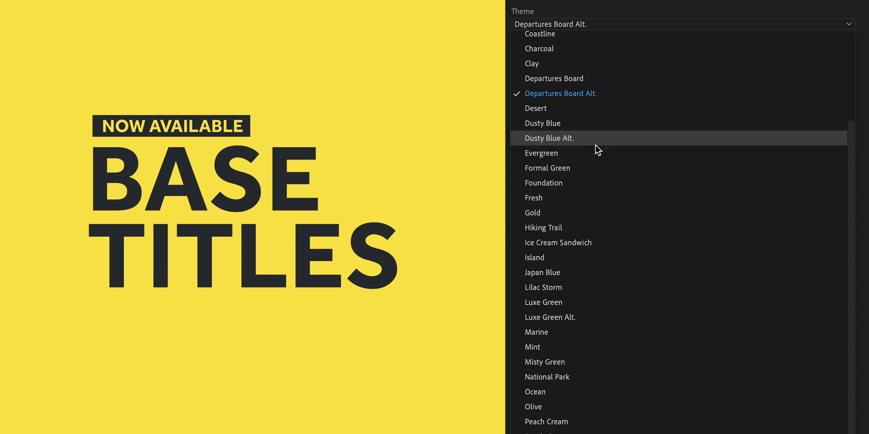
left_click(596, 346)
left_click(572, 24)
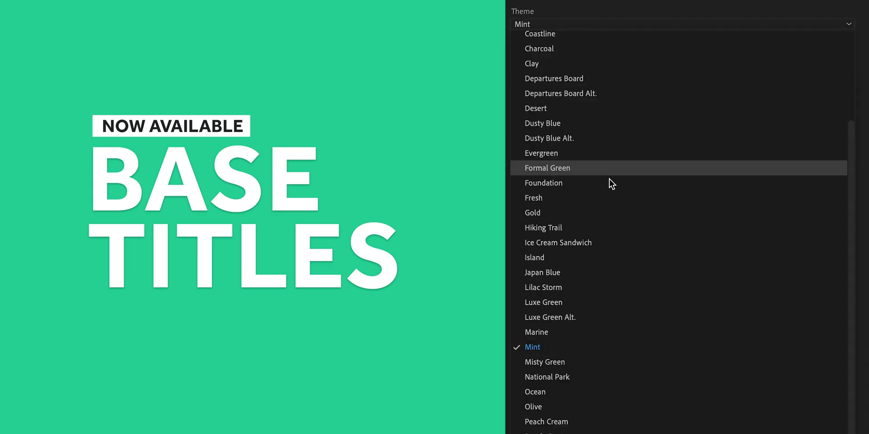
left_click(620, 433)
left_click(601, 23)
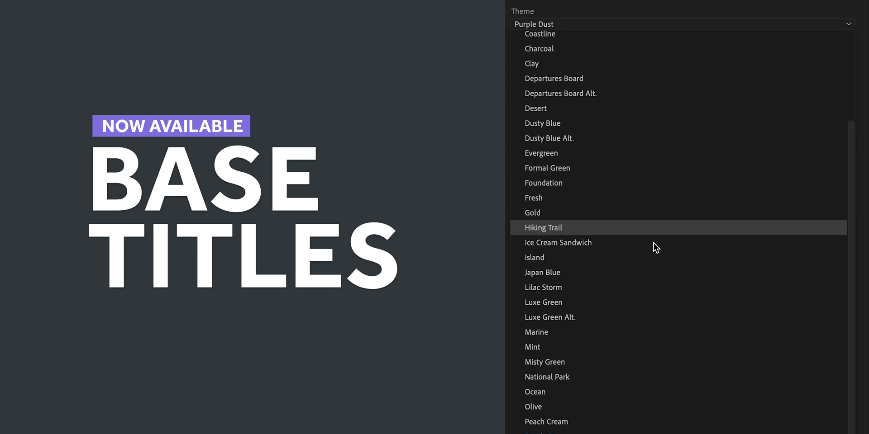
scroll(651, 425, "down", 2)
left_click(650, 424)
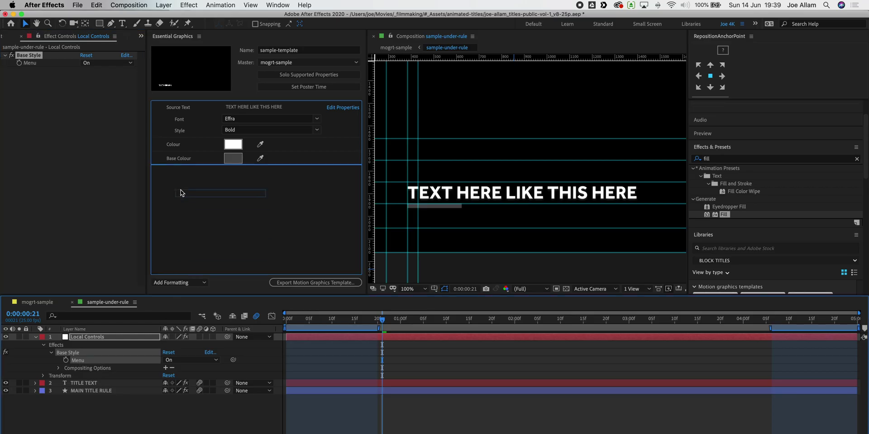
left_click(176, 178)
- Keep the Menu property's dropdown choice set to On
left_click(296, 174)
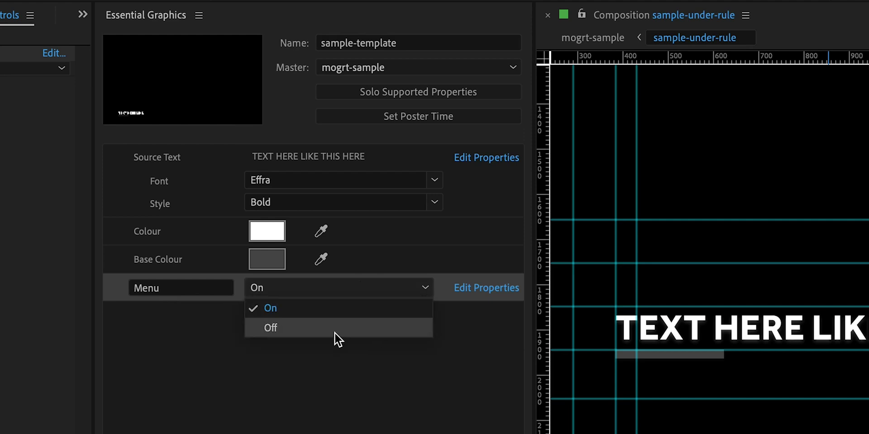
left_click(220, 317)
type("S")
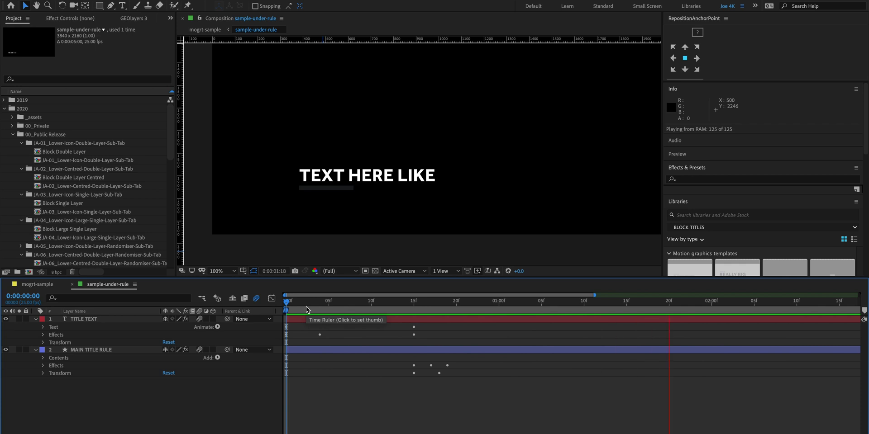
- Stop the sample-under-rule animation preview at frame 0:00:00:06
key("space")
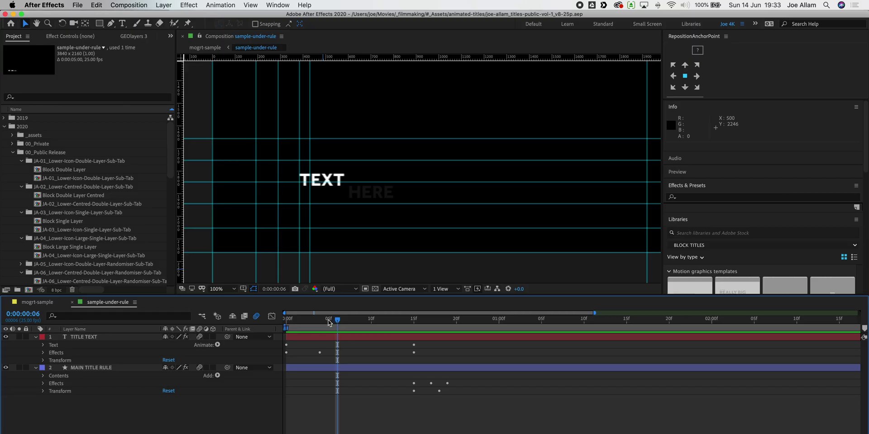
- Create a Responsive Design – Time intro region protecting the title's intro animation
left_click(128, 5)
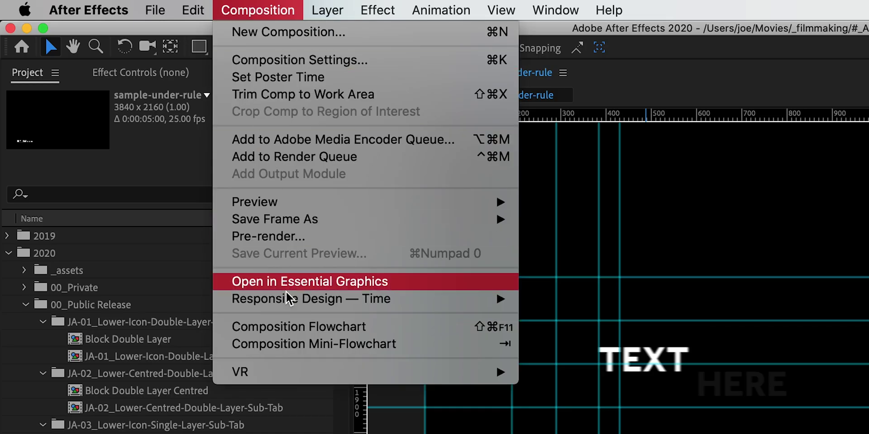
mouse_move(287, 299)
left_click(582, 301)
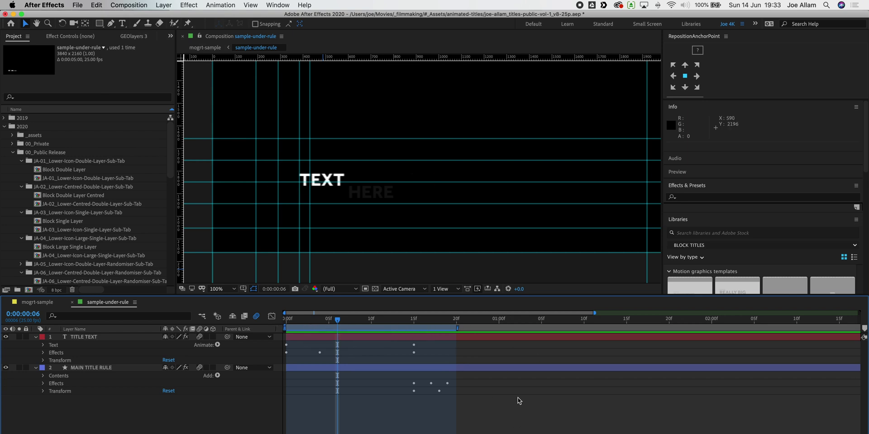
- Create a responsive-time outro region at the end of the 5-second timeline
left_click_drag(594, 313, 859, 314)
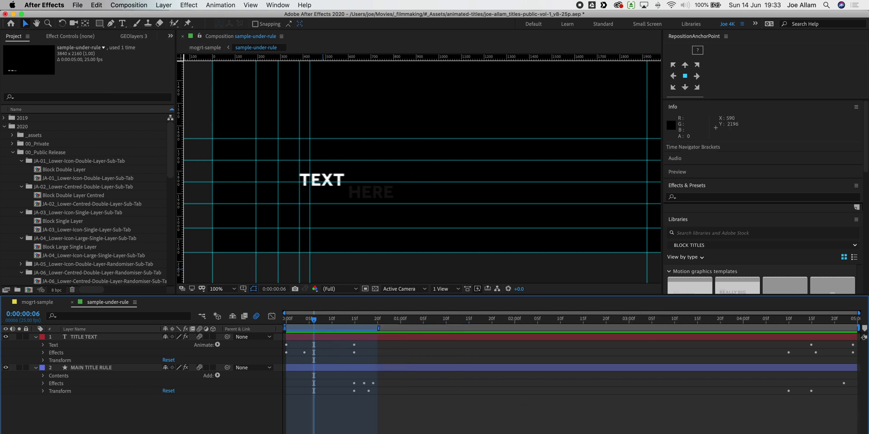
left_click(117, 5)
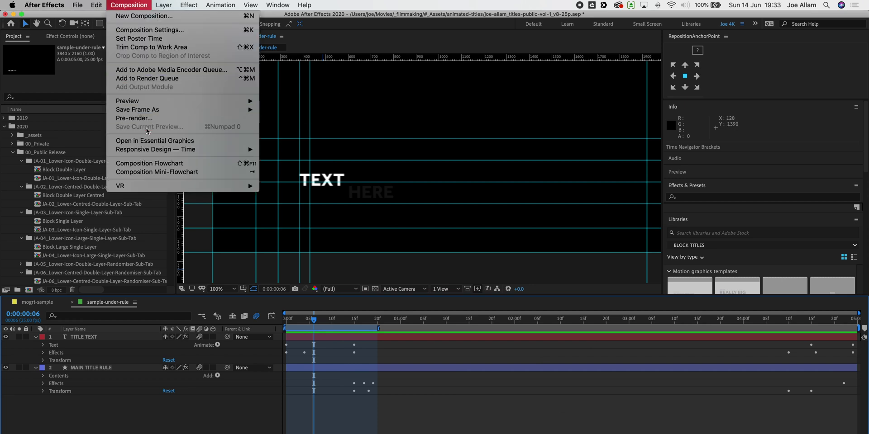
mouse_move(167, 152)
left_click(329, 159)
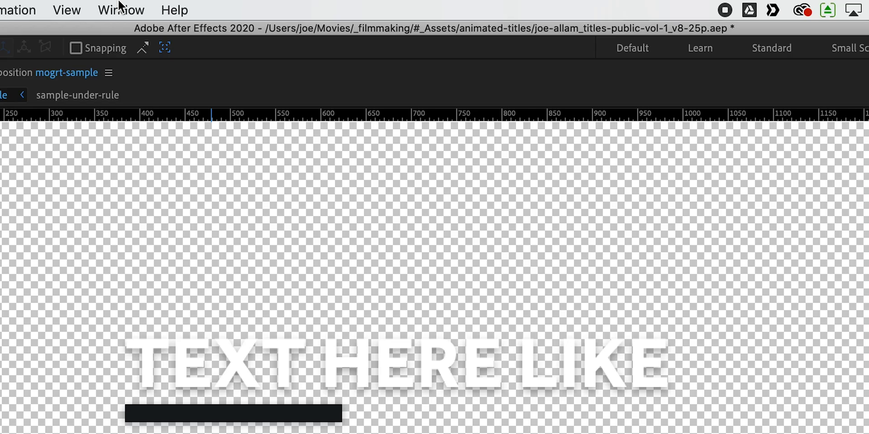
- Show the Essential Graphics panel with mogrt-sample as the master composition
left_click(277, 5)
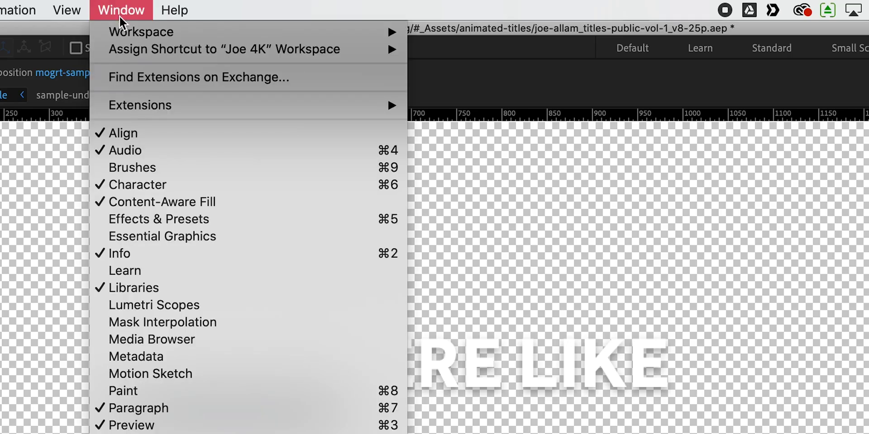
left_click(183, 237)
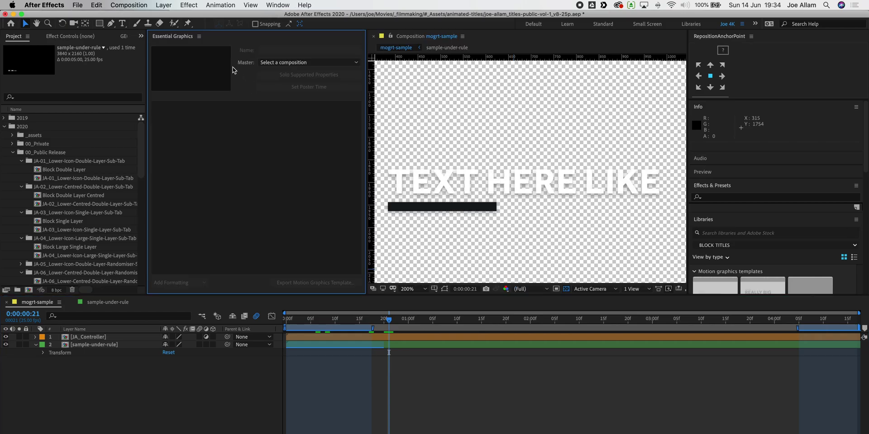
left_click(324, 63)
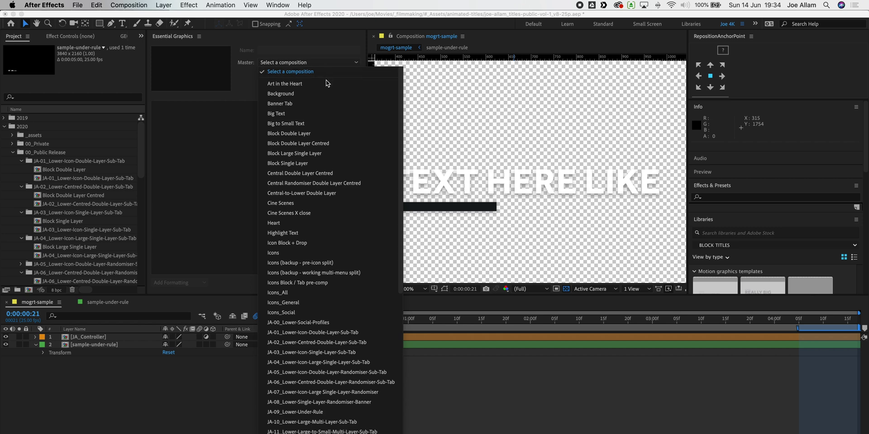
scroll(340, 281, "down", 10)
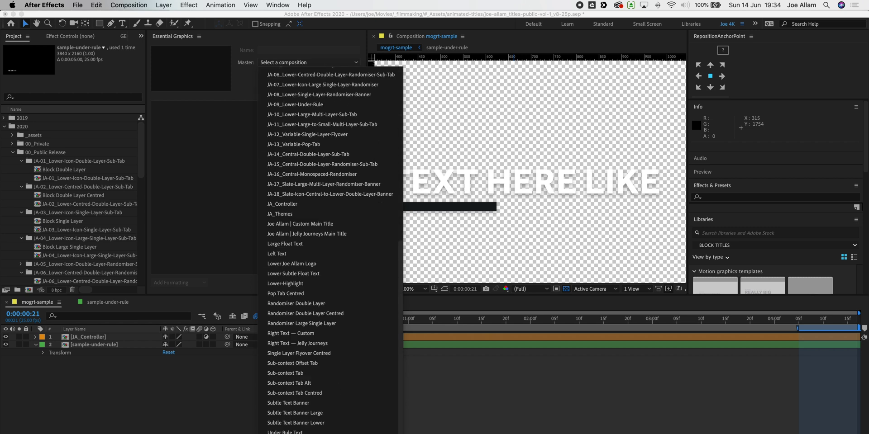
left_click(389, 353)
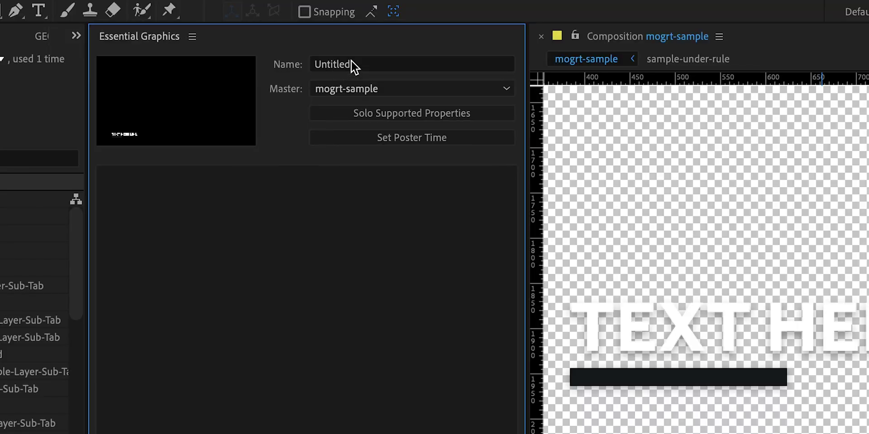
- Name the template sample-template
left_click(279, 48)
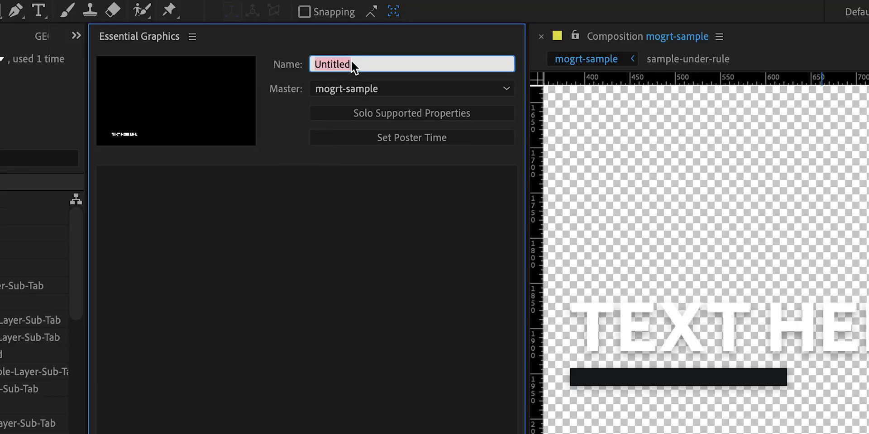
type("sample-template")
key("Return")
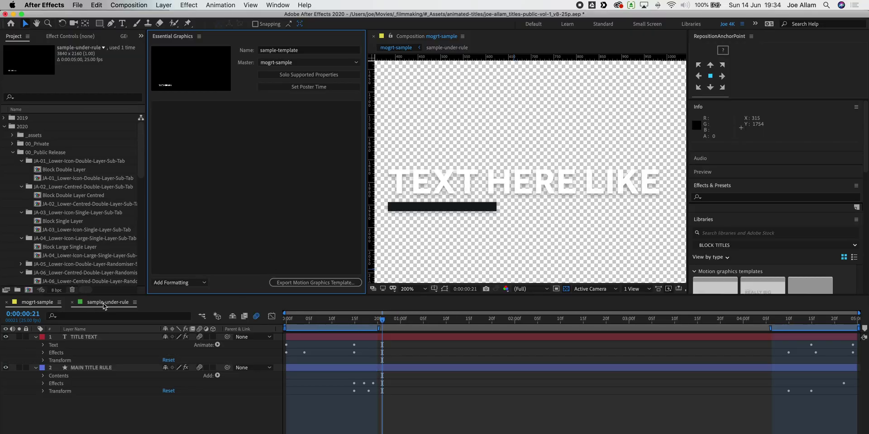
- Add TITLE TEXT's Source Text to the template, reading TEXT HERE LIKE THIS HERE
left_click(104, 302)
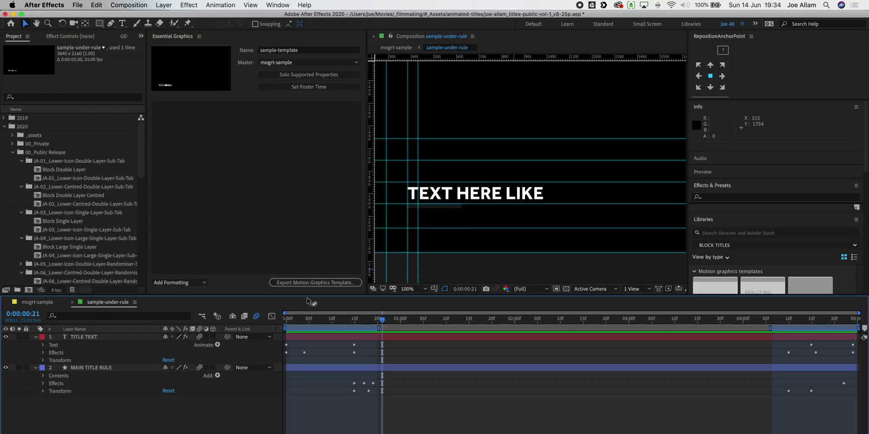
left_click(93, 338)
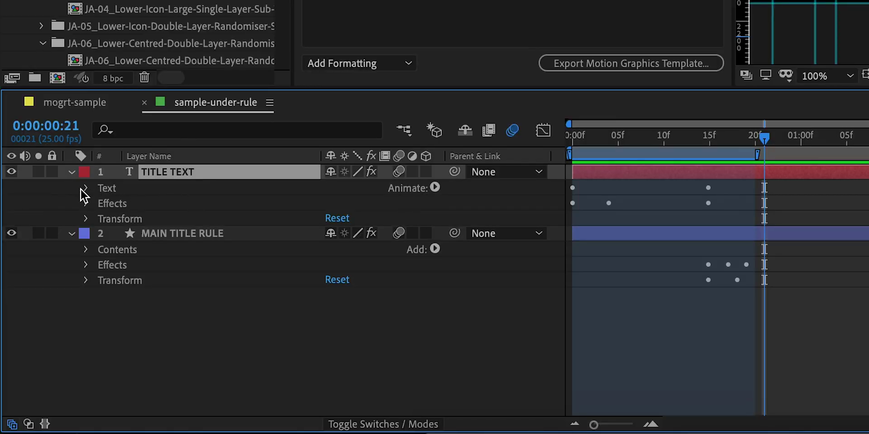
left_click(43, 345)
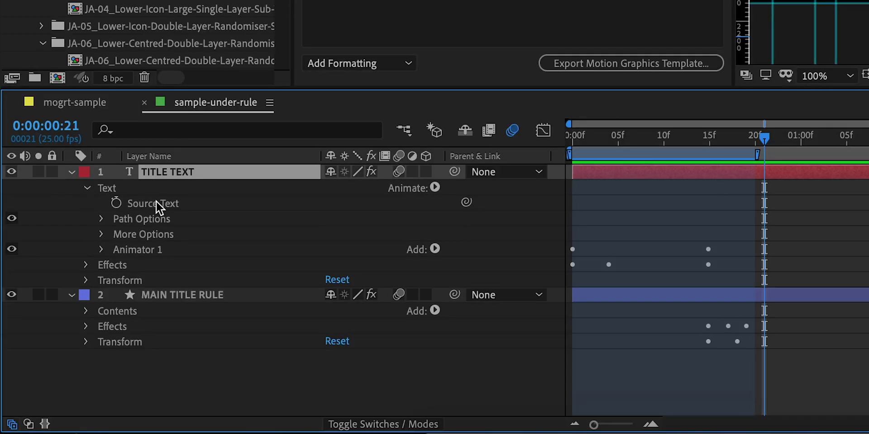
left_click(156, 207)
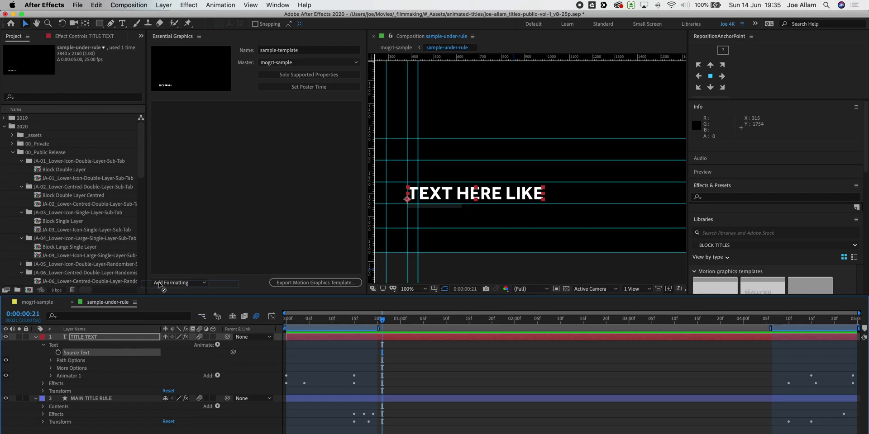
left_click_drag(153, 204, 367, 0)
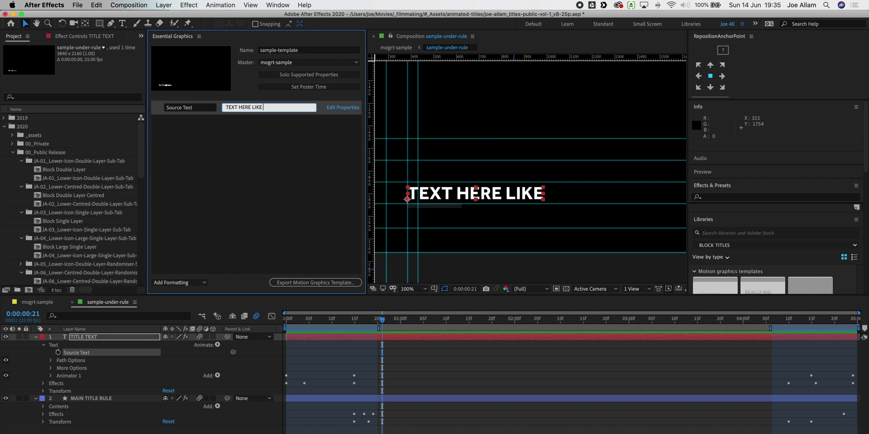
left_click(290, 138)
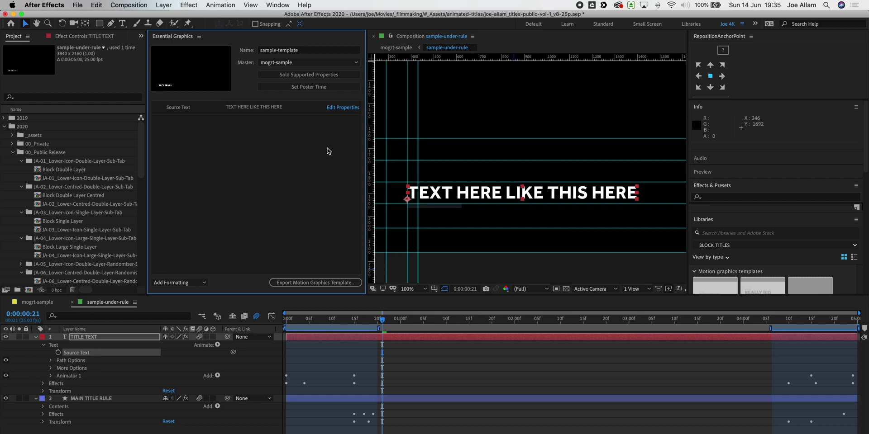
- Enable custom font selection on Source Text, adding Font and Style controls
left_click(342, 107)
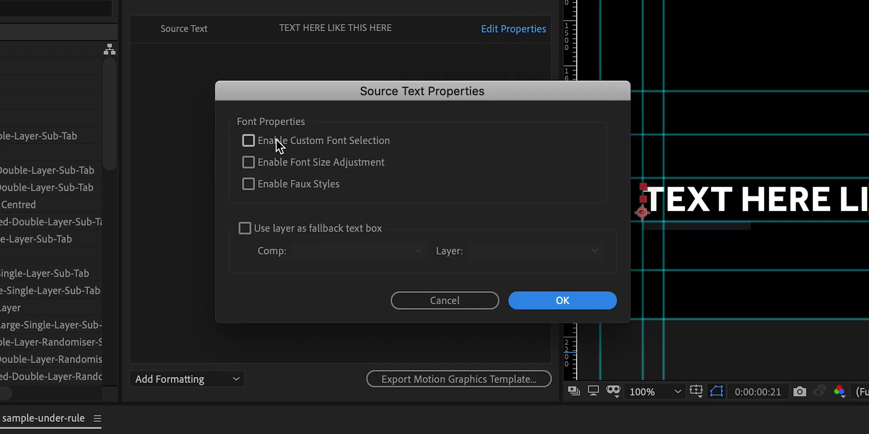
left_click(277, 140)
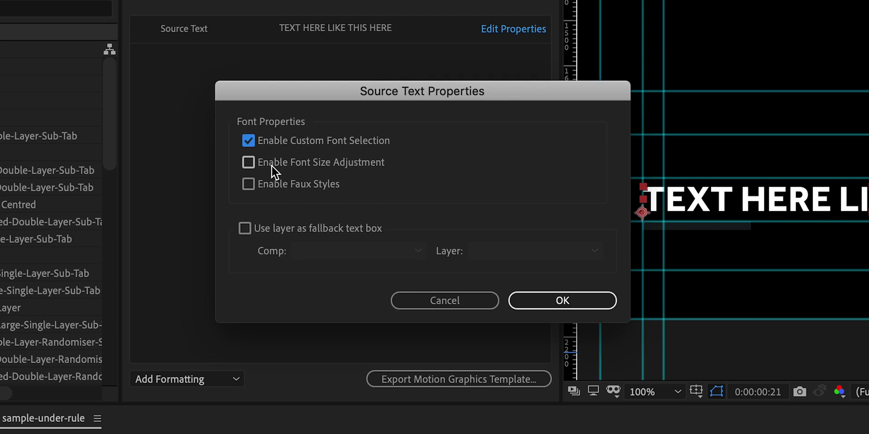
left_click(571, 307)
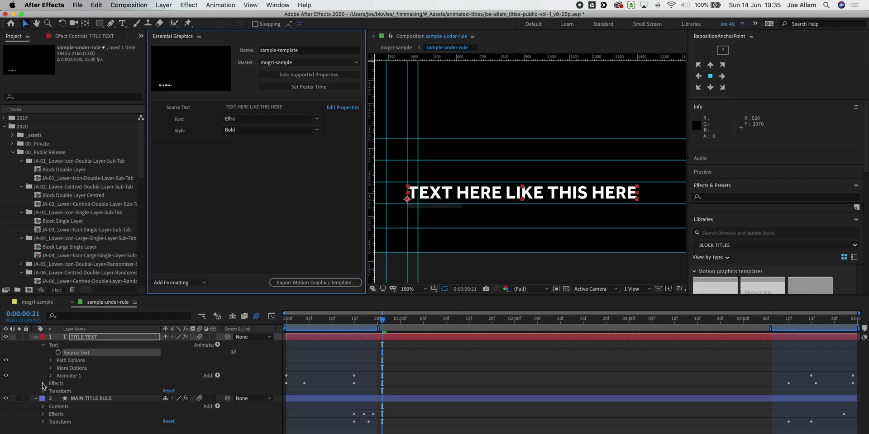
- Apply the Fill effect to the TITLE TEXT layer
left_click(742, 197)
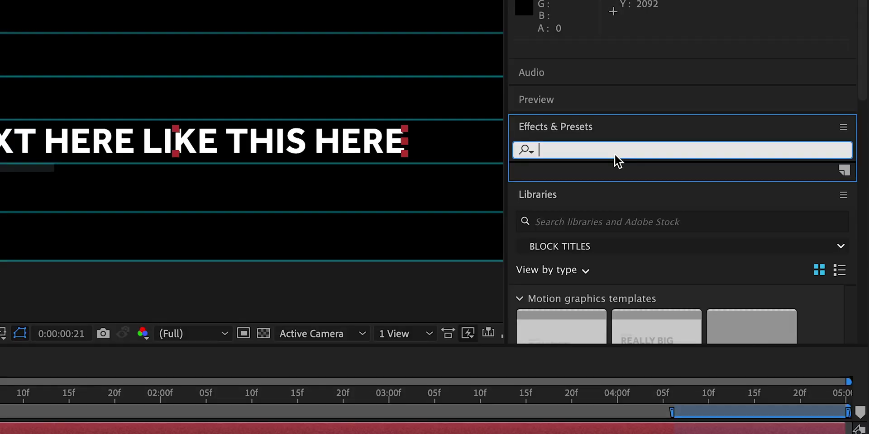
type("fill")
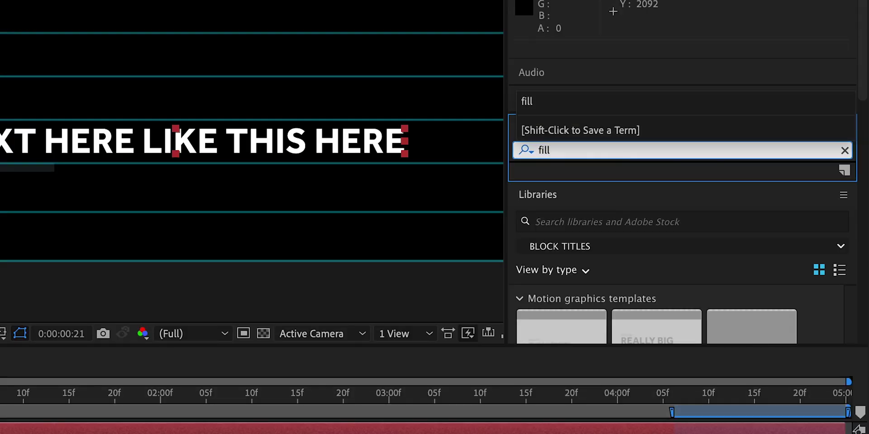
key("Return")
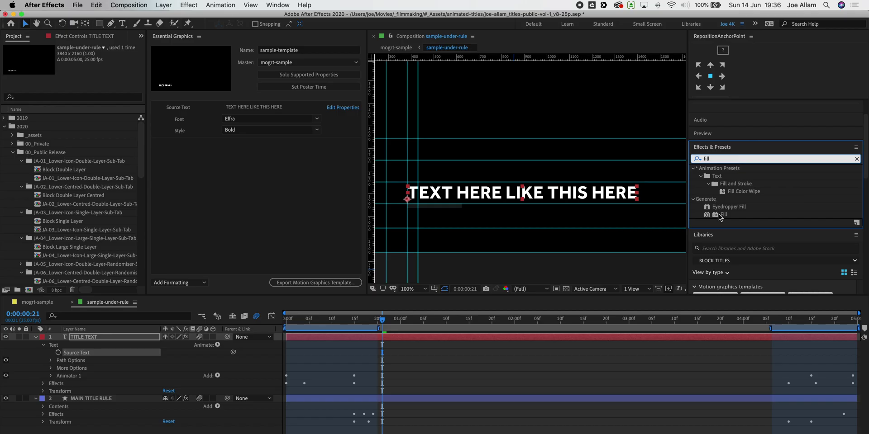
left_click_drag(725, 218, 56, 410)
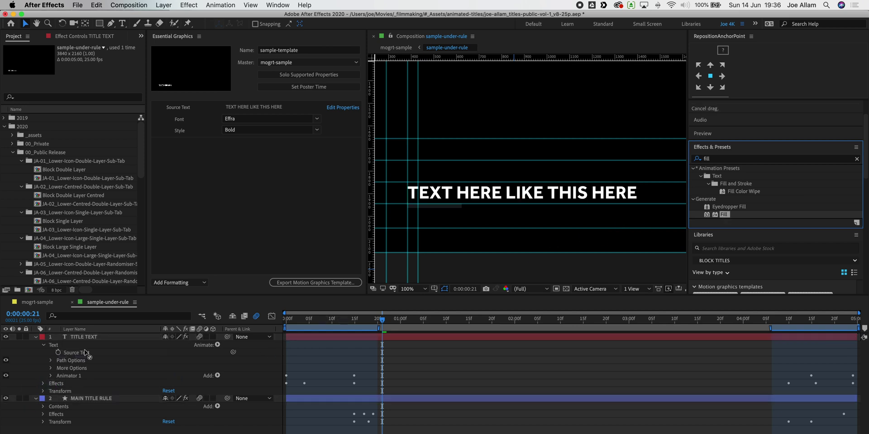
left_click_drag(90, 345, 93, 339)
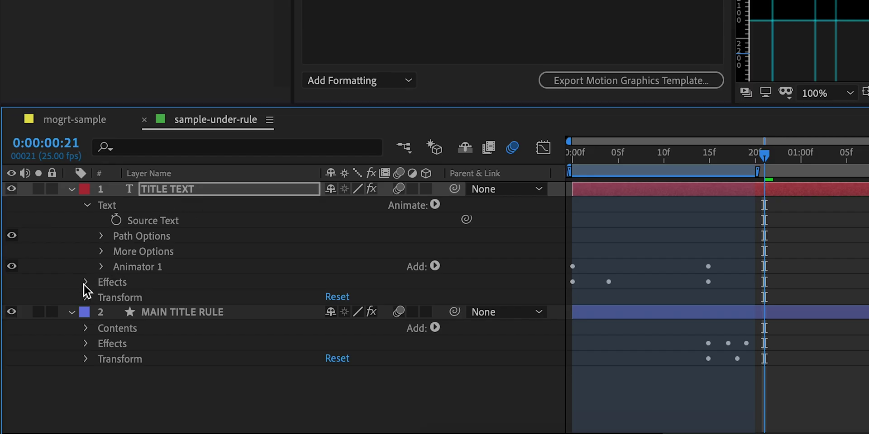
- Set the Fill effect's Color to white
left_click(42, 383)
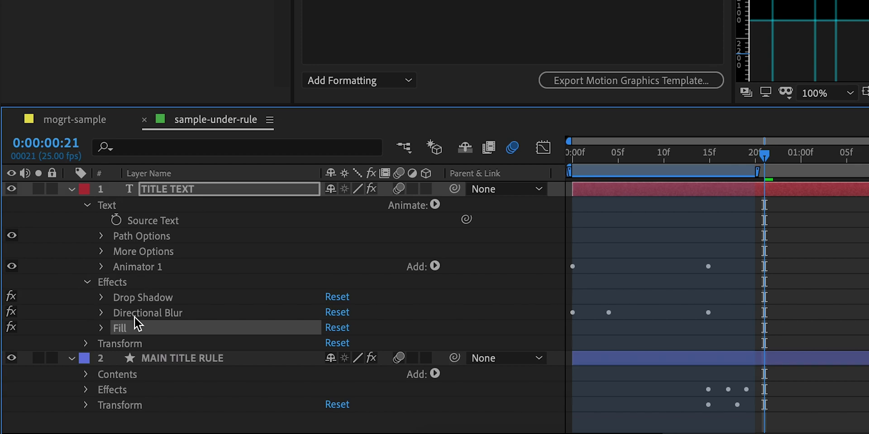
left_click(101, 329)
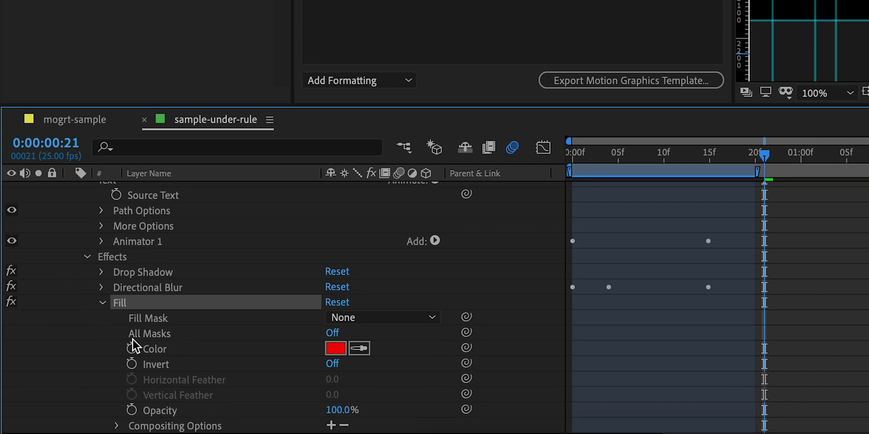
left_click(168, 349)
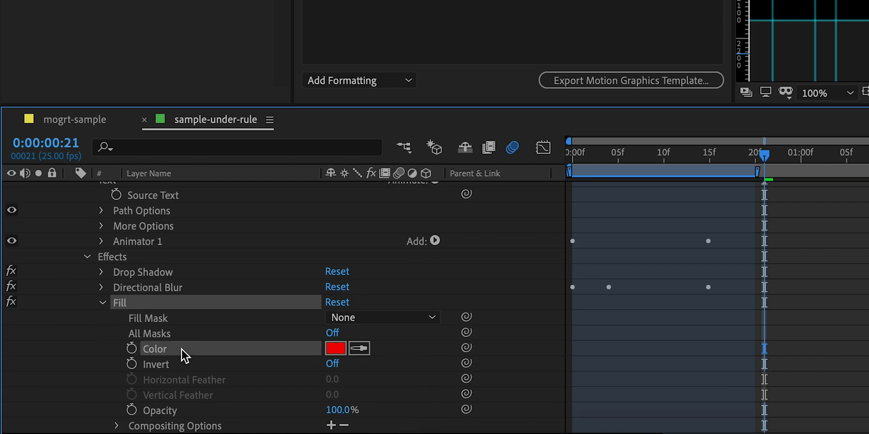
left_click(337, 351)
left_click_drag(407, 191, 316, 180)
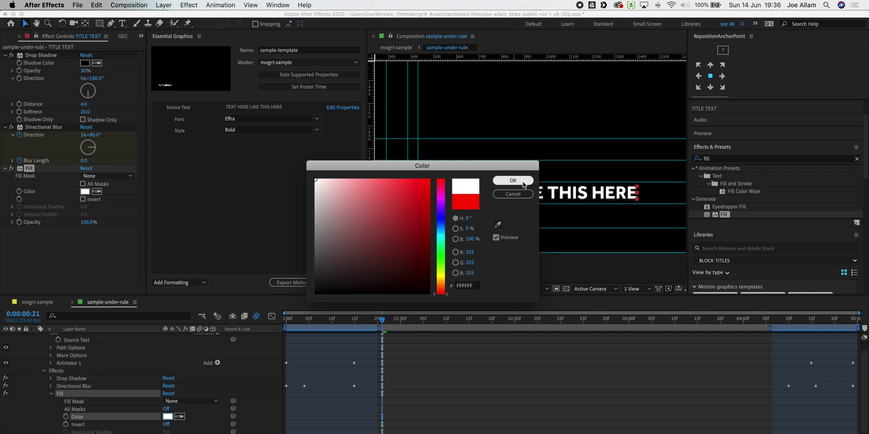
left_click(512, 181)
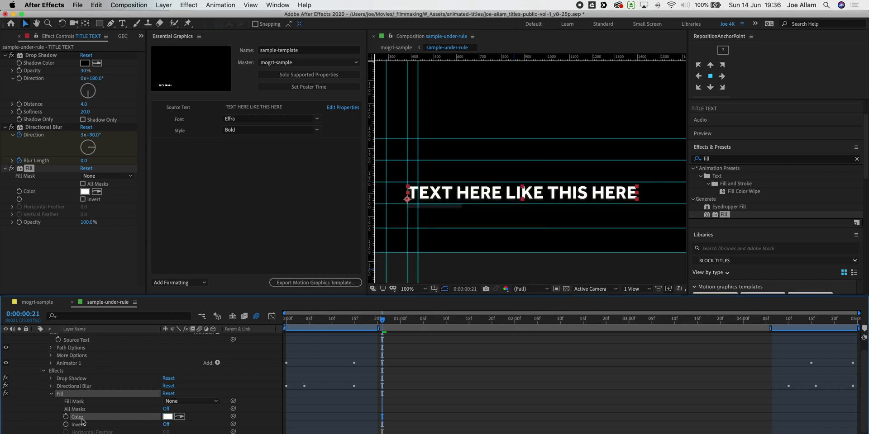
- Add the Fill Color to the template, trying red and then blue in its control
left_click_drag(82, 420, 195, 160)
left_click(233, 144)
left_click_drag(424, 222, 409, 257)
left_click(422, 193)
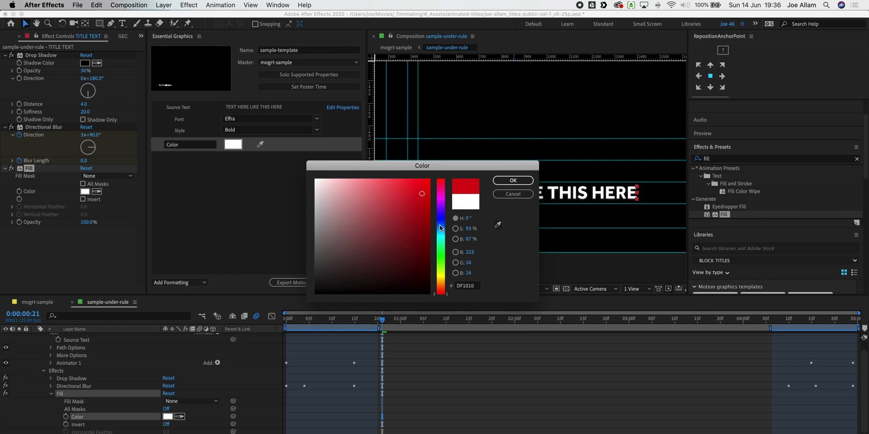
left_click_drag(443, 227, 443, 220)
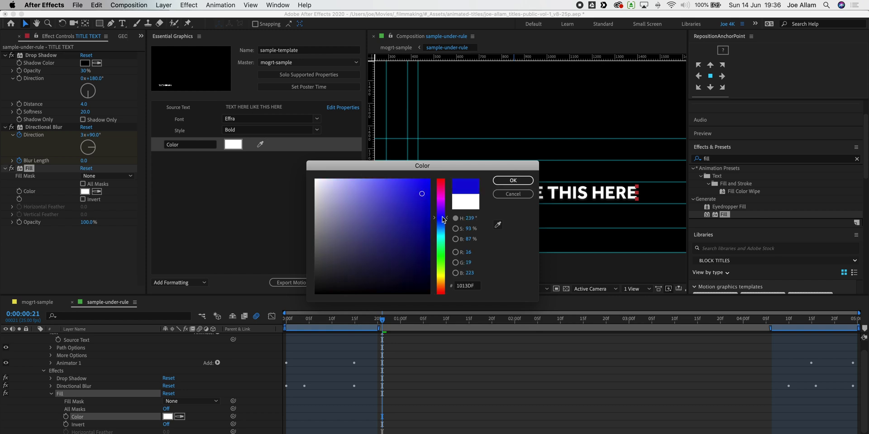
left_click(520, 180)
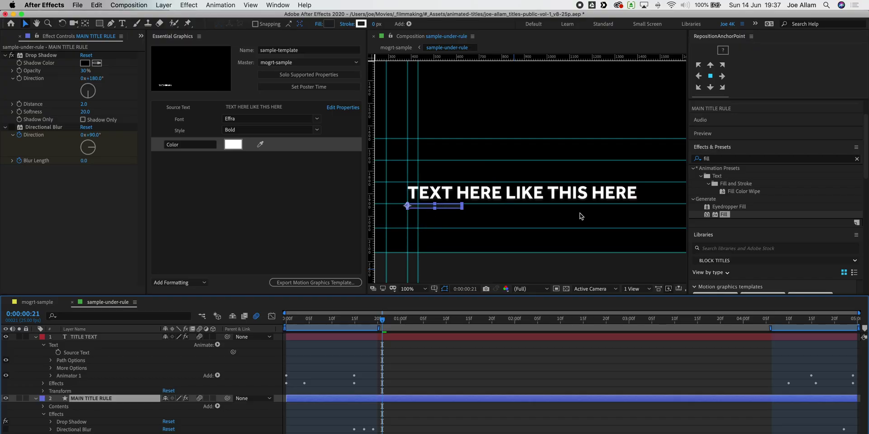
- Fill MAIN TITLE RULE, expose its colour as 'Base Colour', and start renaming the text colour control
left_click_drag(727, 216, 54, 418)
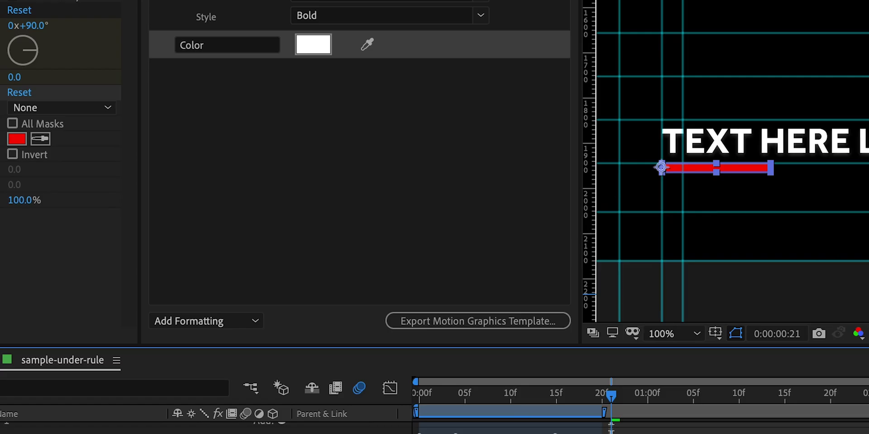
left_click_drag(5, 139, 177, 75)
left_click(211, 73)
double_click(214, 72)
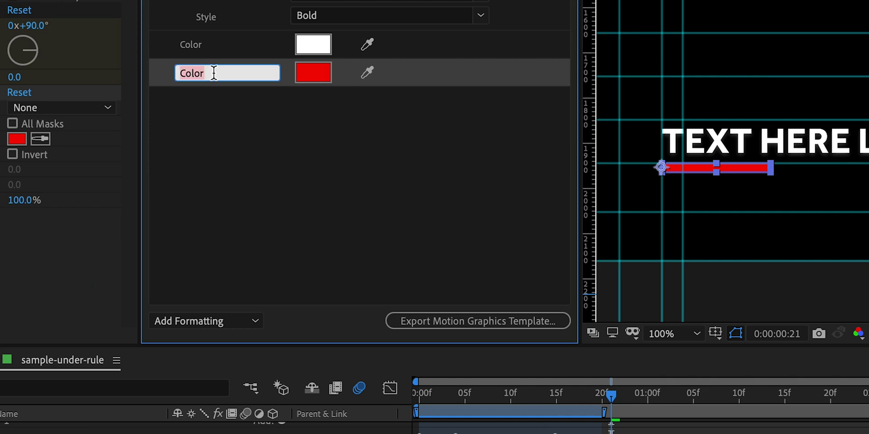
type("Base")
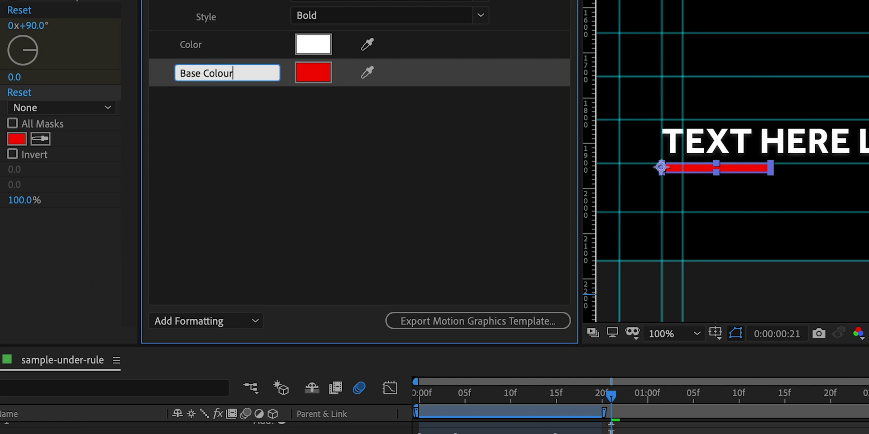
type(" Colour")
key("Return")
left_click(217, 48)
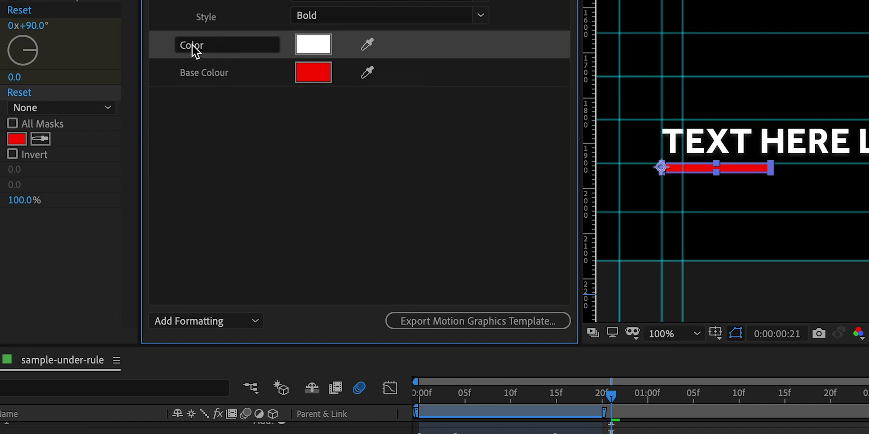
left_click(201, 45)
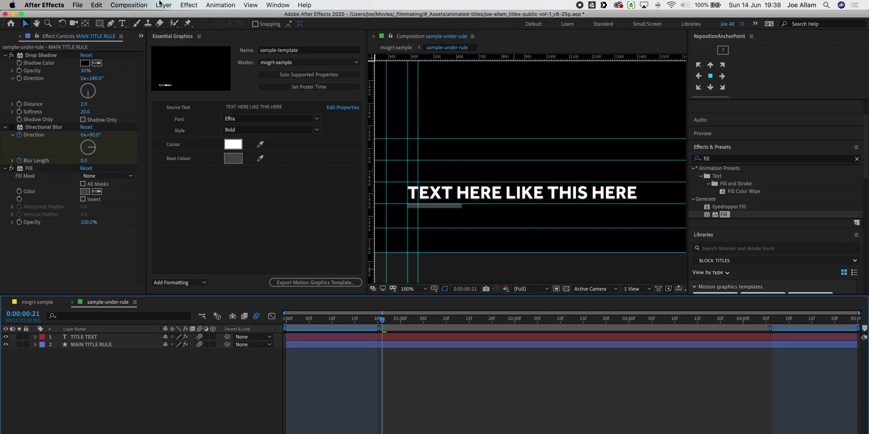
- Create a new null layer named Local Controls
left_click(160, 4)
mouse_move(244, 16)
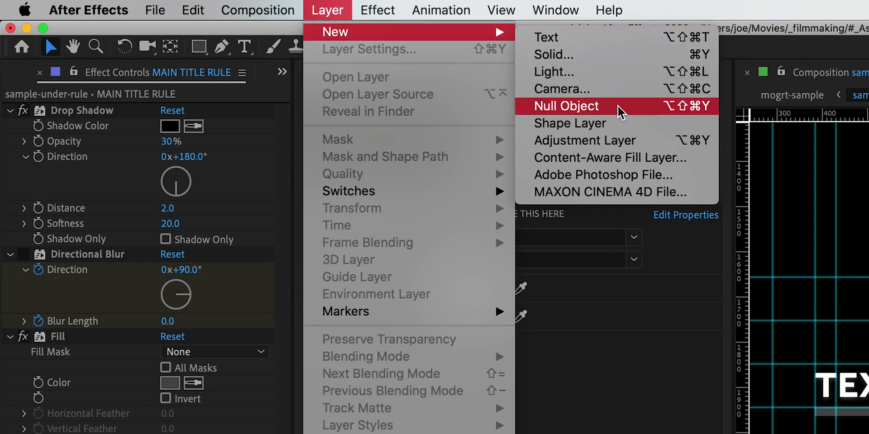
left_click(620, 111)
key("Return")
key("BackSpace")
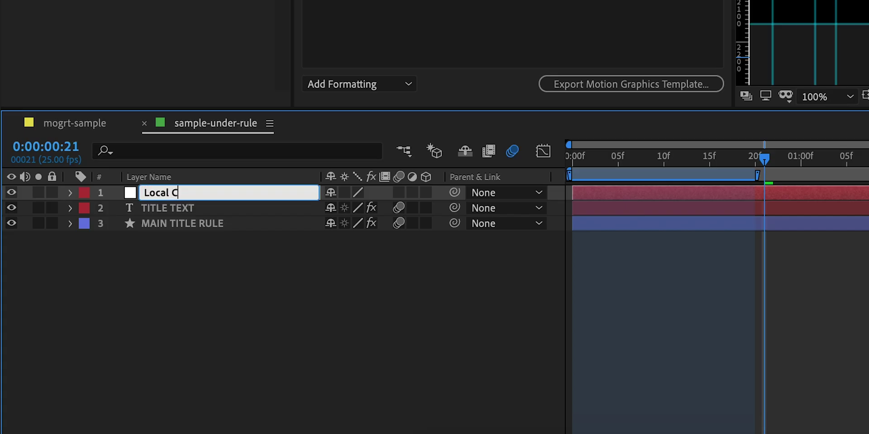
type("Local Controls")
key("Return")
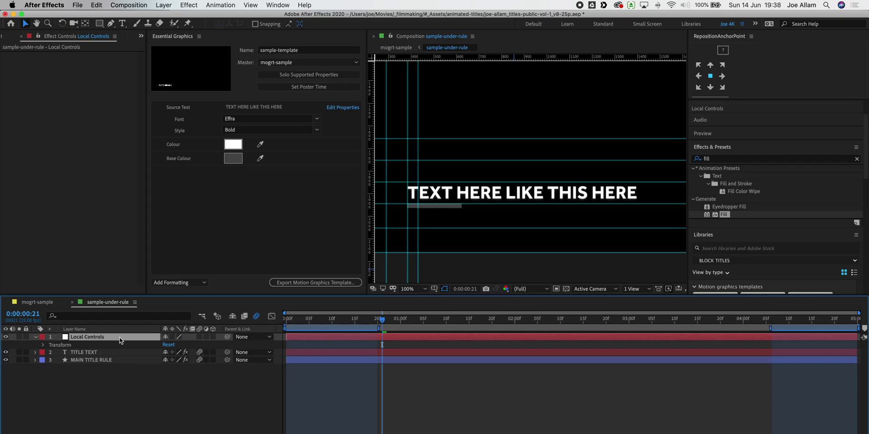
- Add a Dropdown Menu Control to Local Controls and rename it Base Style
left_click(186, 5)
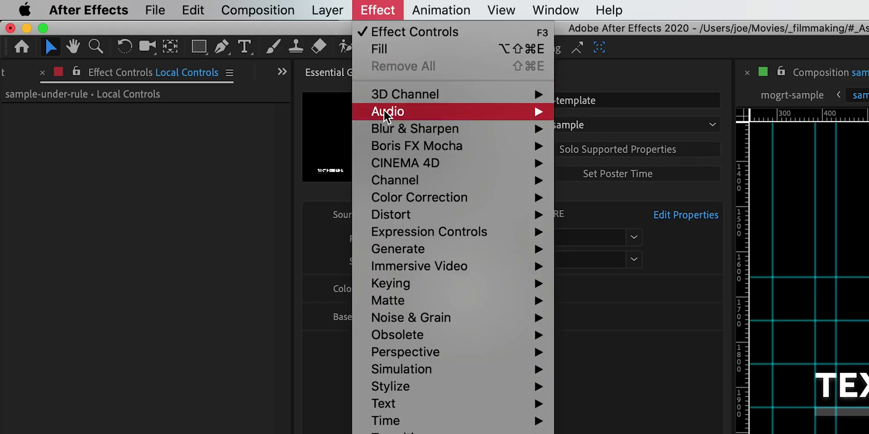
mouse_move(226, 116)
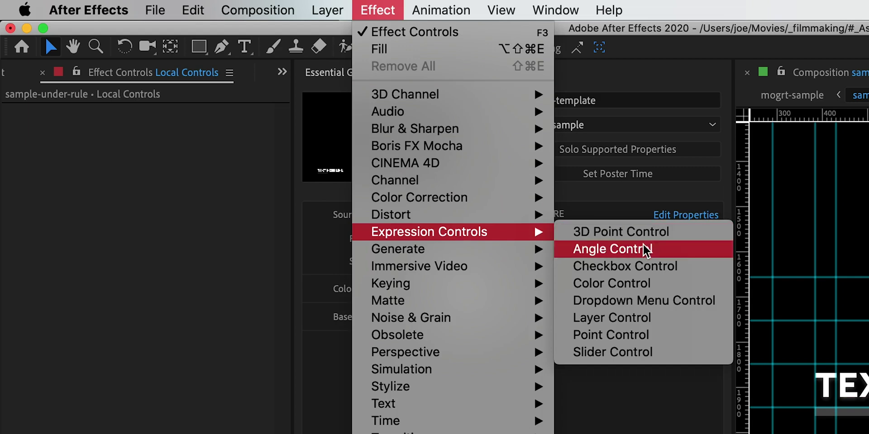
left_click(655, 308)
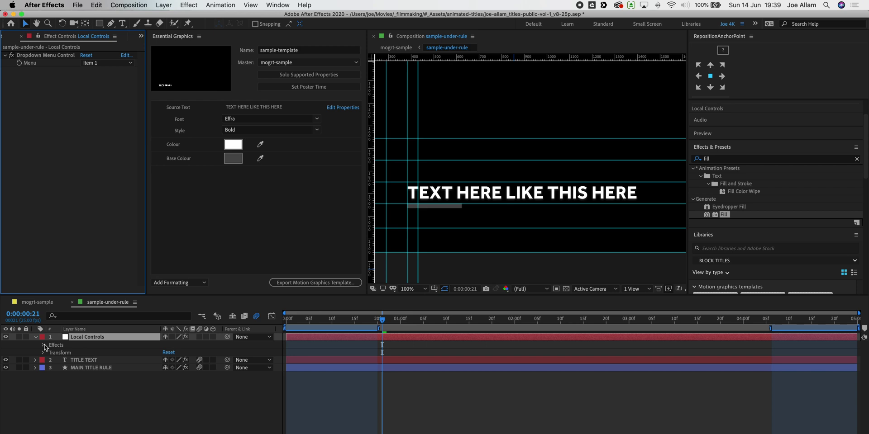
left_click(44, 345)
left_click(65, 353)
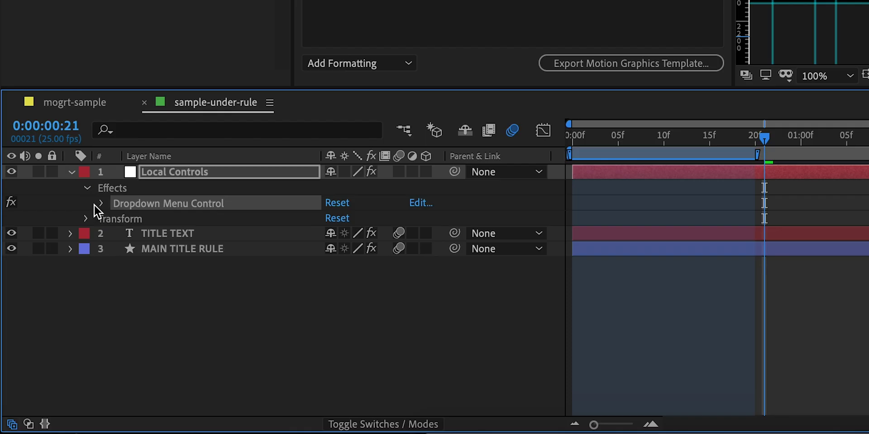
left_click(50, 353)
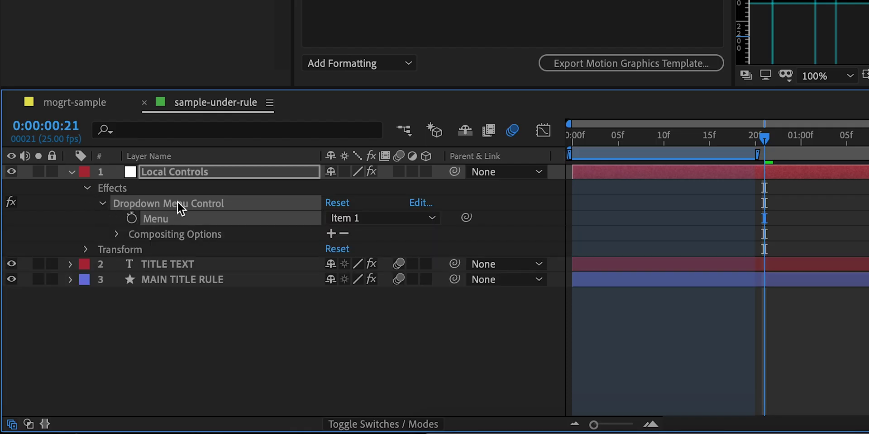
key("Return")
type("Base")
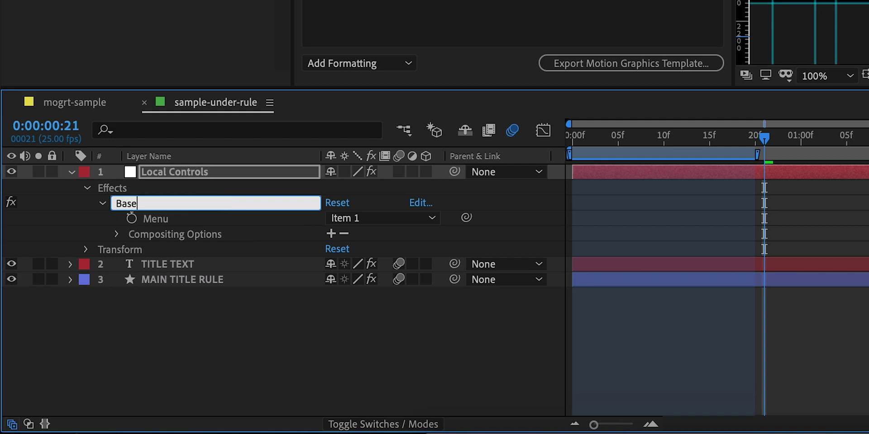
type(" Style")
key("Return")
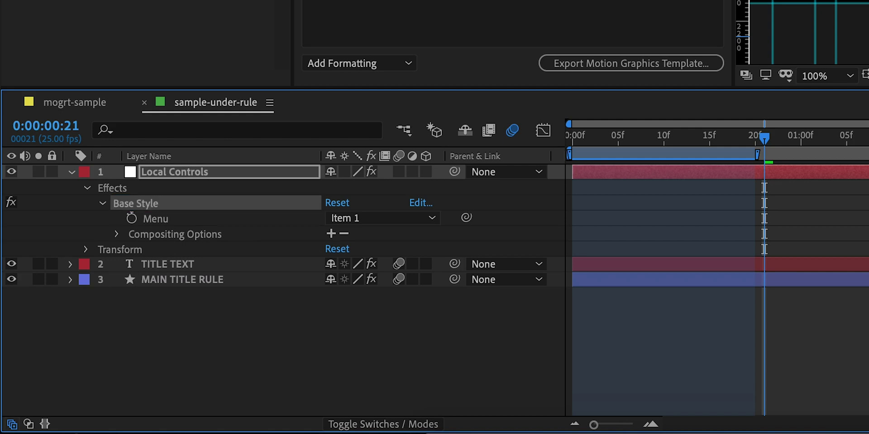
- Rename the dropdown items to On and Off and delete Item 3
left_click(167, 219)
left_click(420, 203)
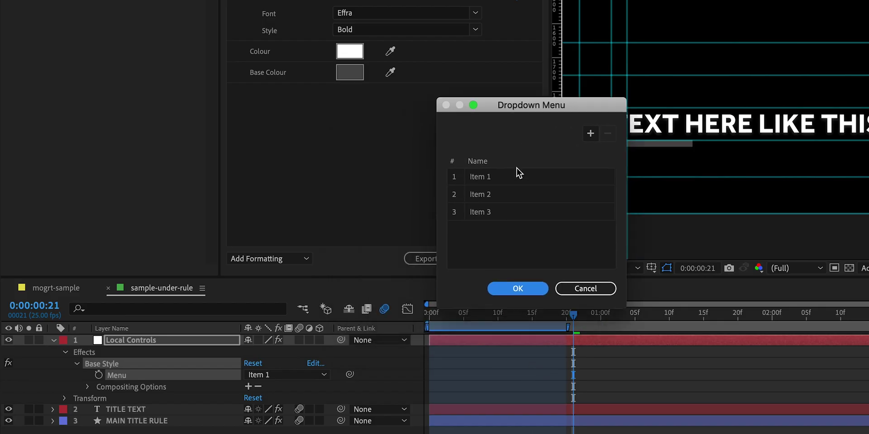
double_click(516, 175)
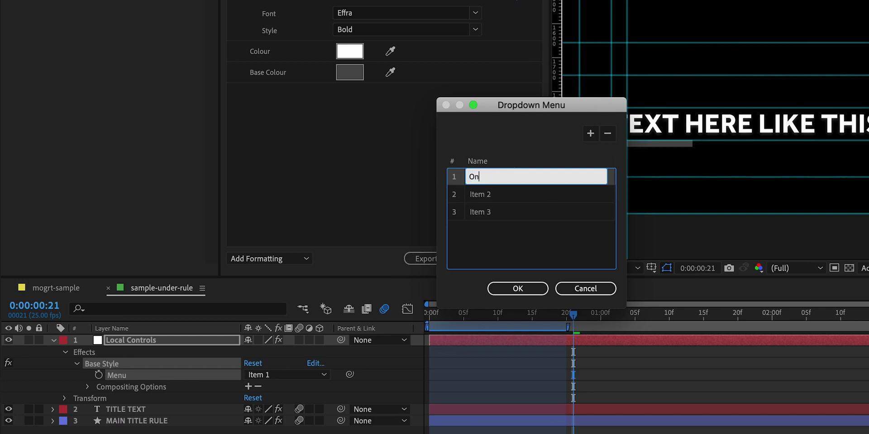
double_click(506, 196)
type("Off")
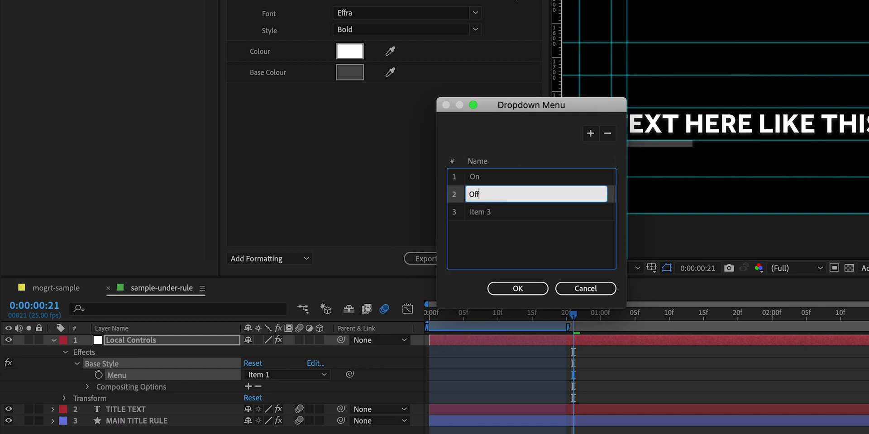
left_click(516, 216)
left_click(608, 133)
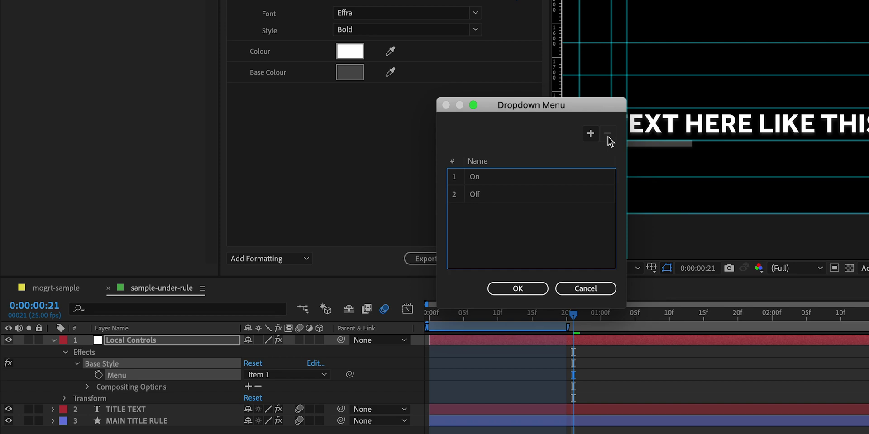
left_click(516, 289)
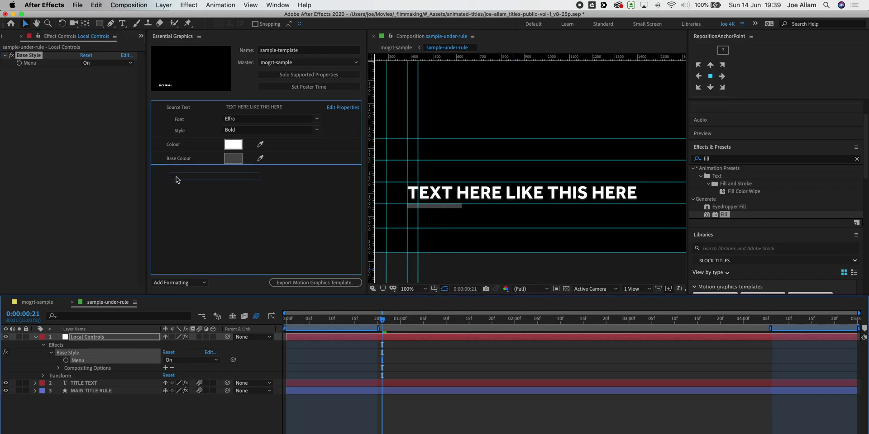
- Add the Local Controls Menu property to Essential Graphics, keep it On, and rename it Base Style
left_click_drag(176, 179, 177, 179)
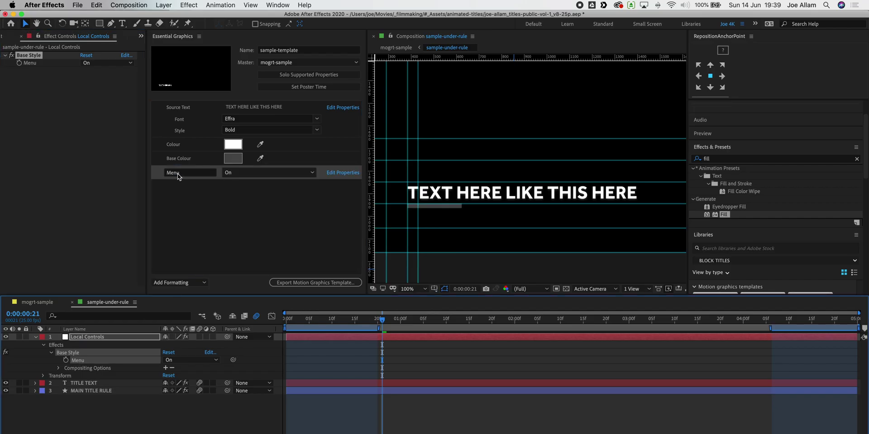
left_click(247, 173)
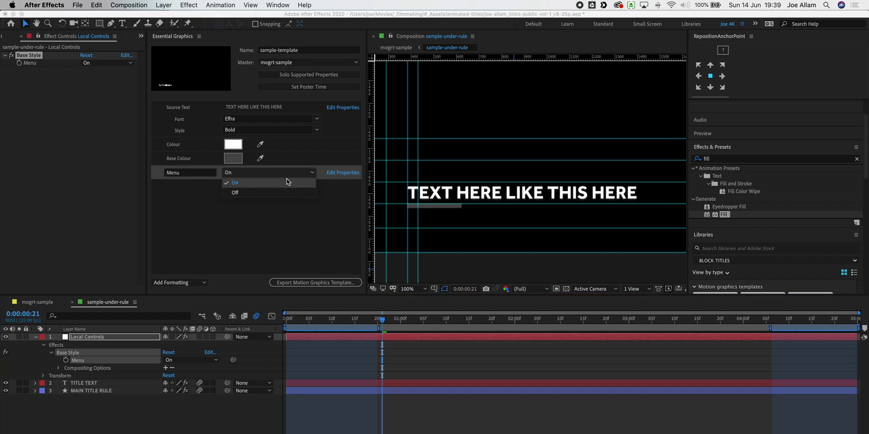
left_click(276, 182)
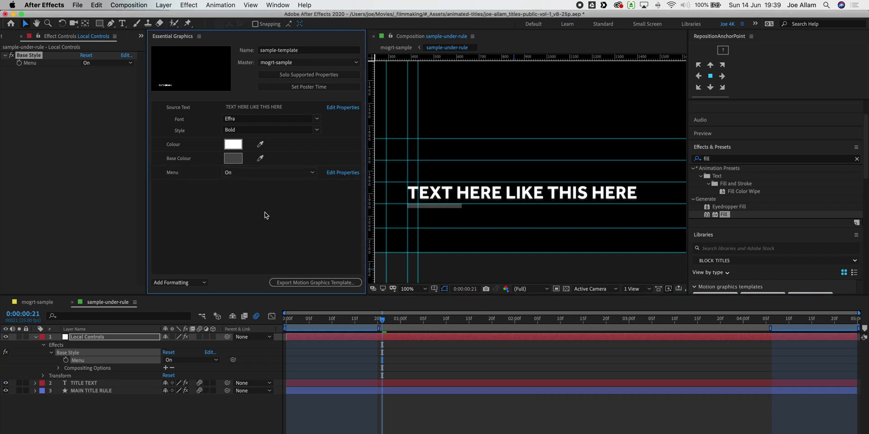
left_click(180, 174)
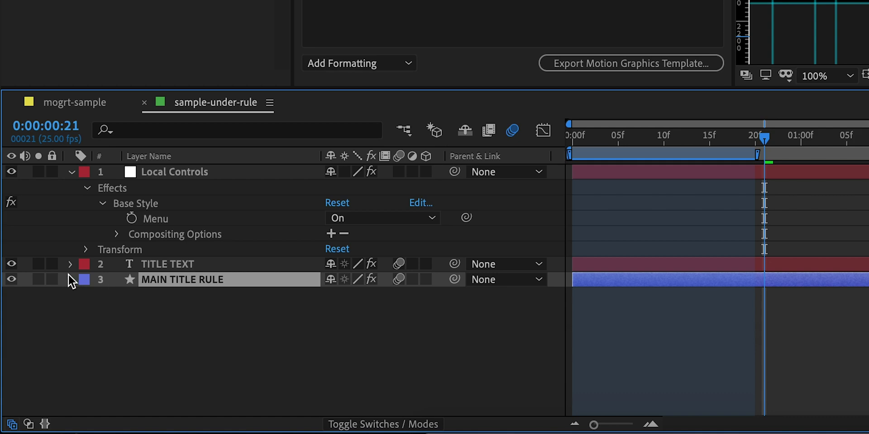
- Give MAIN TITLE RULE's Opacity an expression: 100 when the Base Style dropdown is 1, otherwise 0
left_click(68, 276)
left_click(86, 373)
scroll(176, 316, "down", 2)
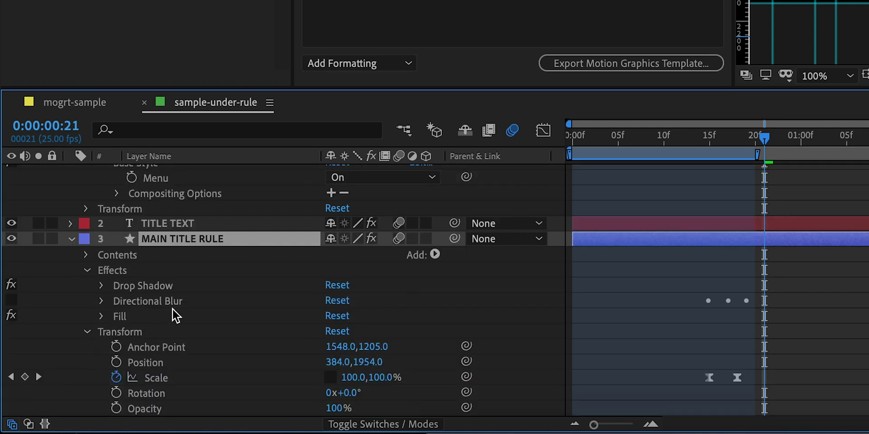
left_click(117, 409, "alt")
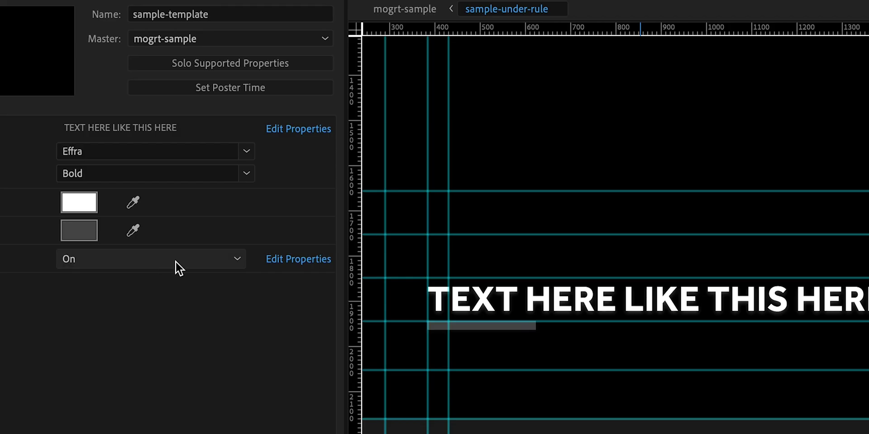
- Toggle Base Style between Off and On to confirm the rule hides and reappears
left_click(175, 261)
left_click(117, 297)
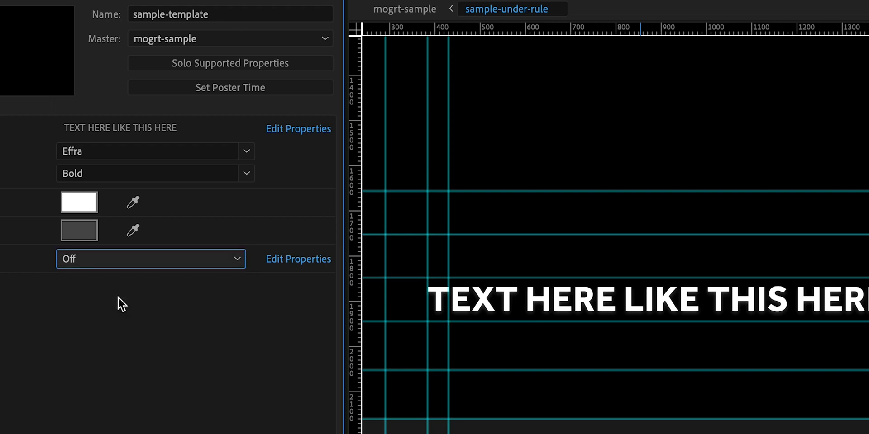
left_click(135, 261)
left_click(118, 284)
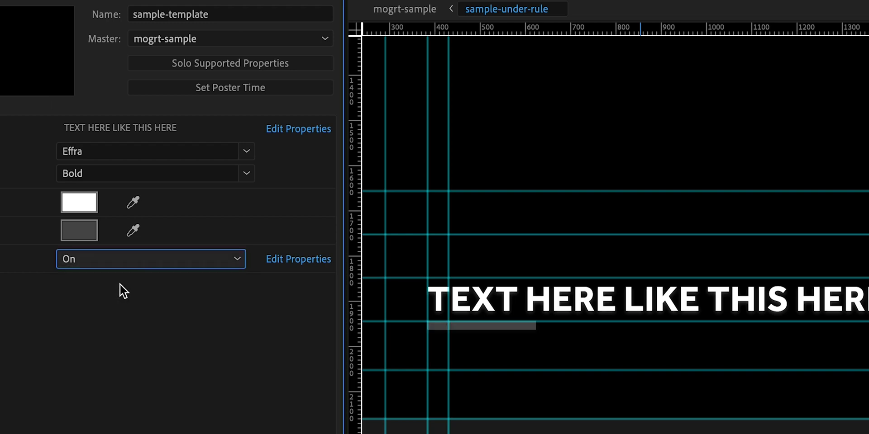
left_click(121, 266)
left_click(121, 298)
left_click(140, 263)
left_click(129, 281)
- Set the Base Colour to a bright green
left_click(82, 223)
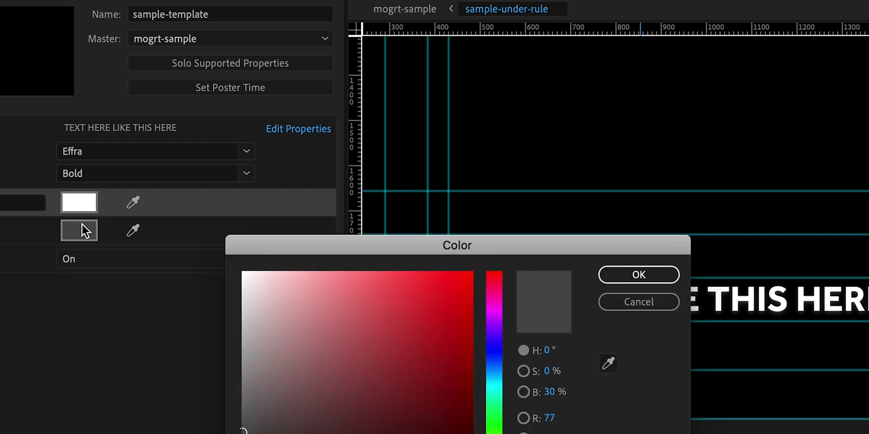
left_click_drag(494, 367, 496, 420)
left_click_drag(453, 322, 434, 304)
left_click(664, 280)
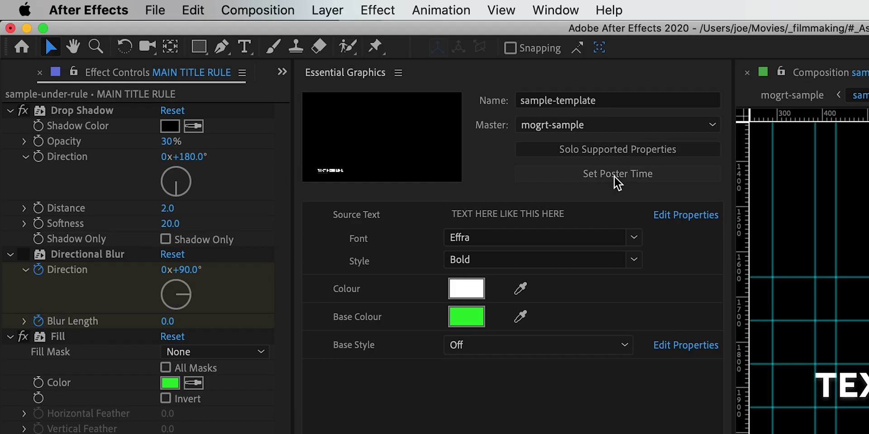
- Set the template's poster time and begin the Motion Graphics template export
left_click(308, 87)
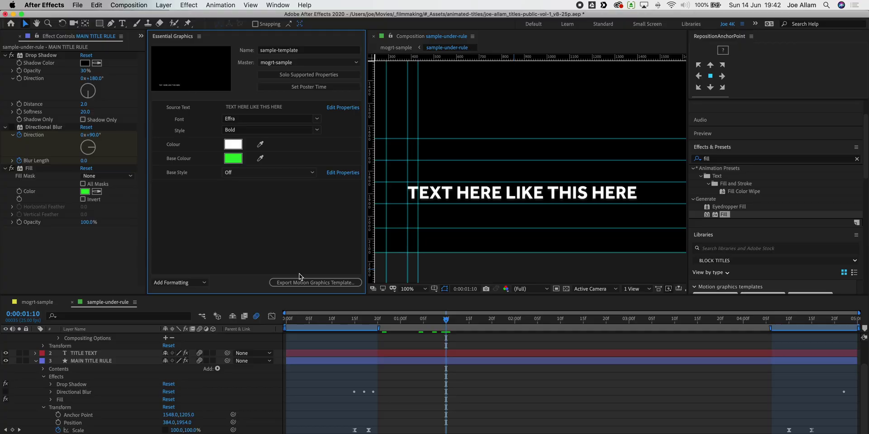
left_click(300, 282)
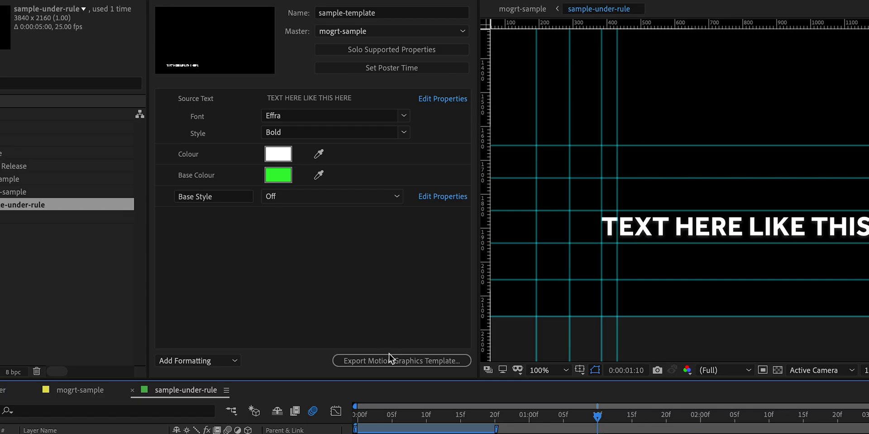
left_click(392, 362)
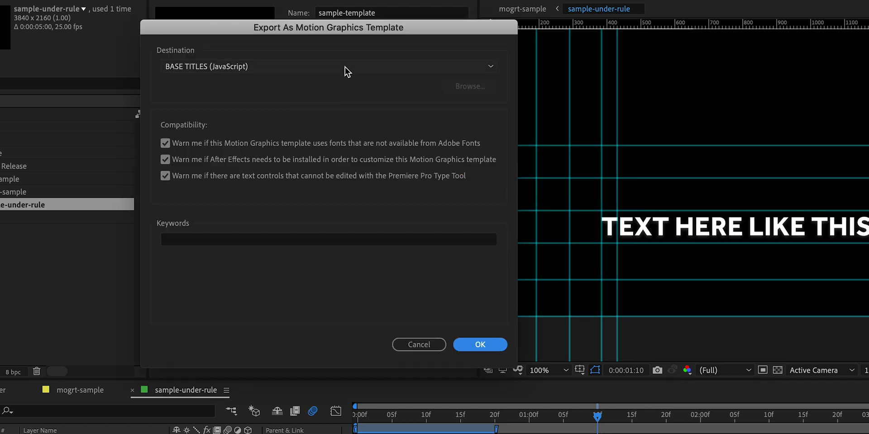
- Export to BASE TITLES (JavaScript) with the keywords template and sample
left_click(345, 67)
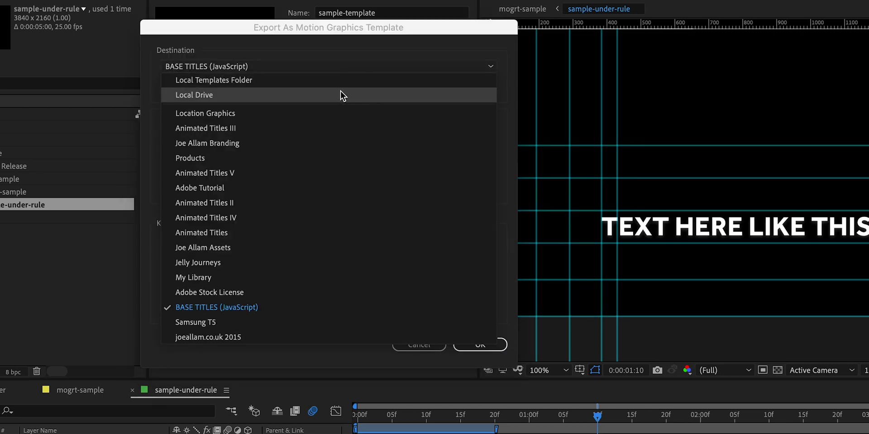
left_click(294, 312)
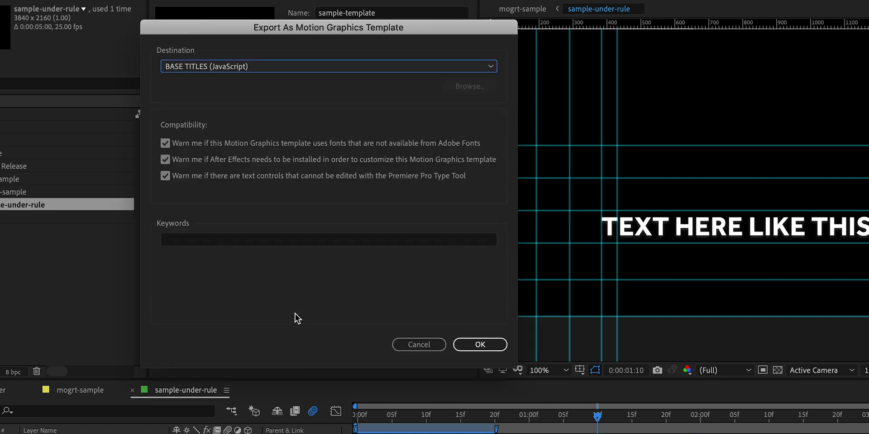
left_click(251, 239)
type("templa")
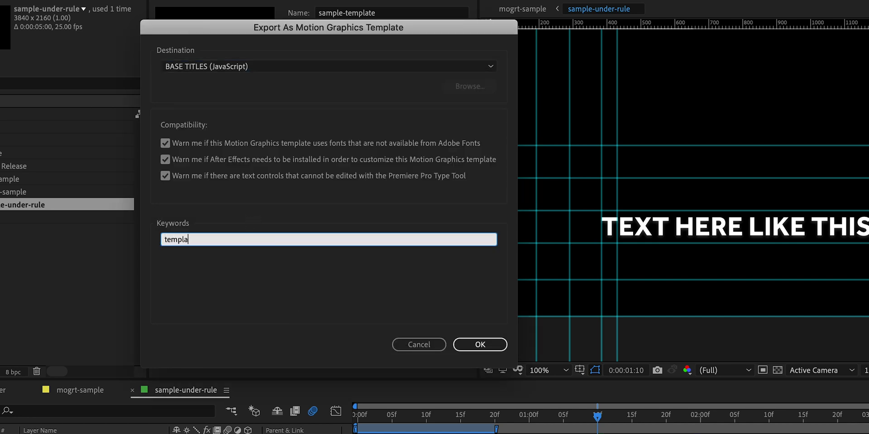
type("te, sample")
key("Return")
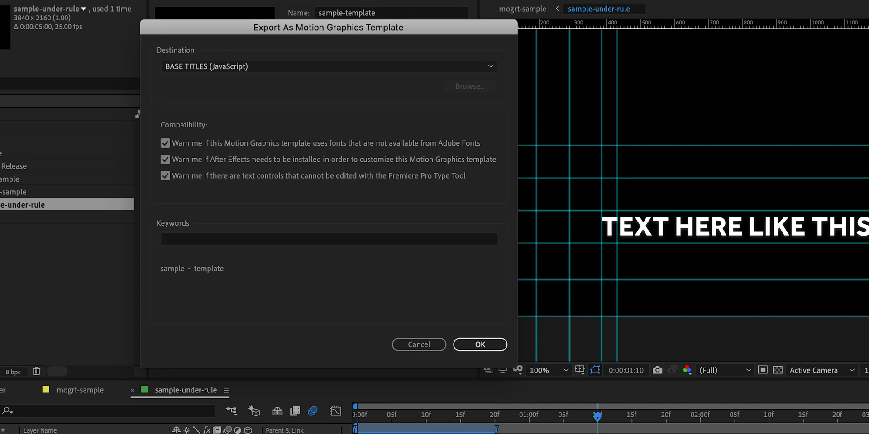
left_click(487, 349)
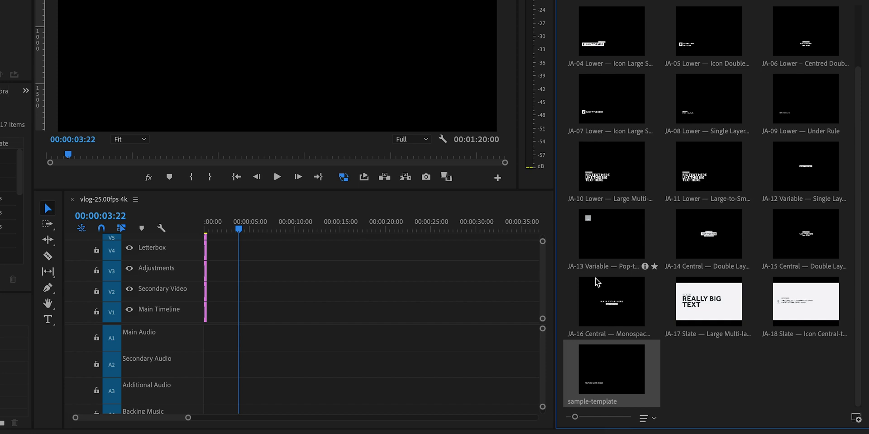
- Place sample-template on V1 and change its text to SAMPLE TITLE HERE
left_click_drag(612, 373, 233, 310)
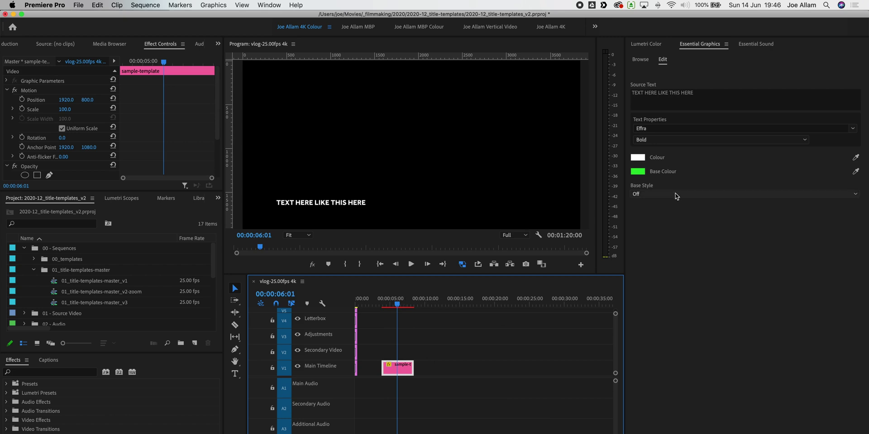
left_click(695, 96)
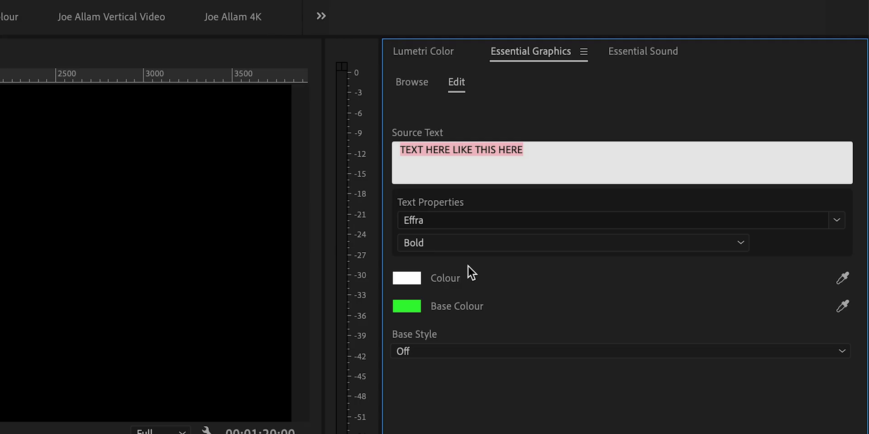
type("SAMPLE TITLE HERE")
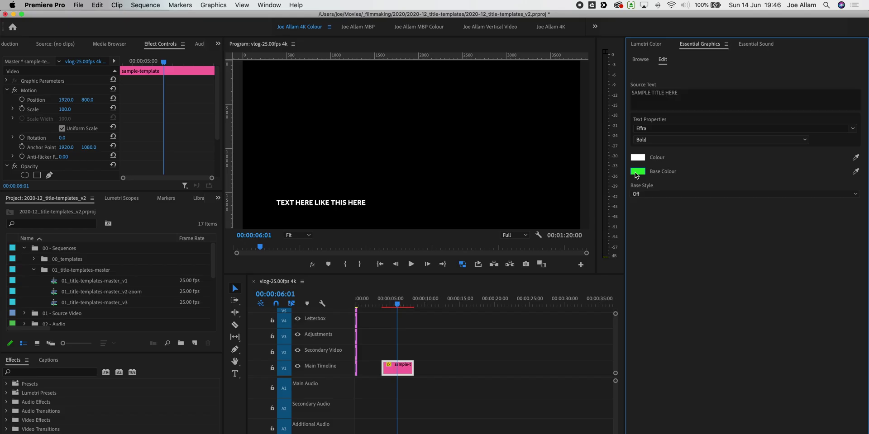
- Make the Base Colour orange and set Base Style to On
left_click(396, 306)
left_click_drag(634, 274, 635, 243)
left_click(719, 230)
left_click(675, 194)
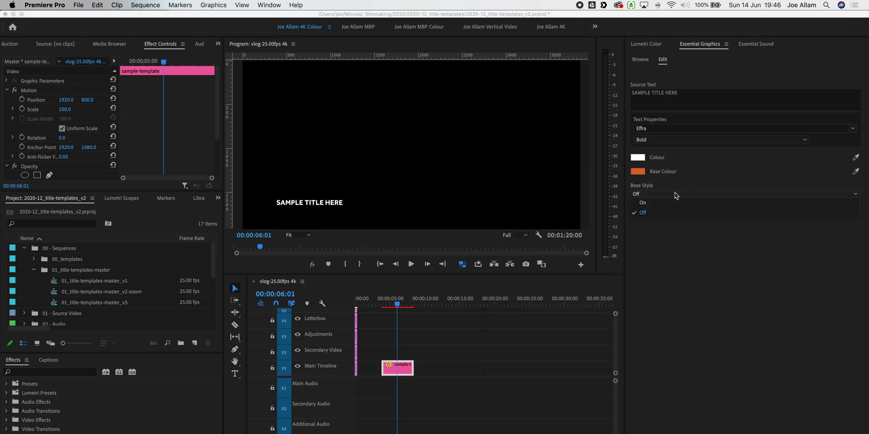
left_click(675, 207)
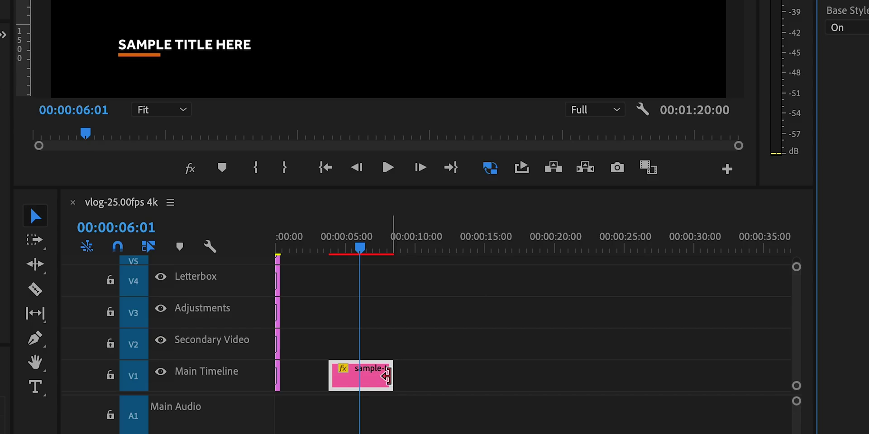
- Extend the sample-template clip to about 00:00:26 and play back the timeline to preview it
left_click_drag(412, 368, 531, 368)
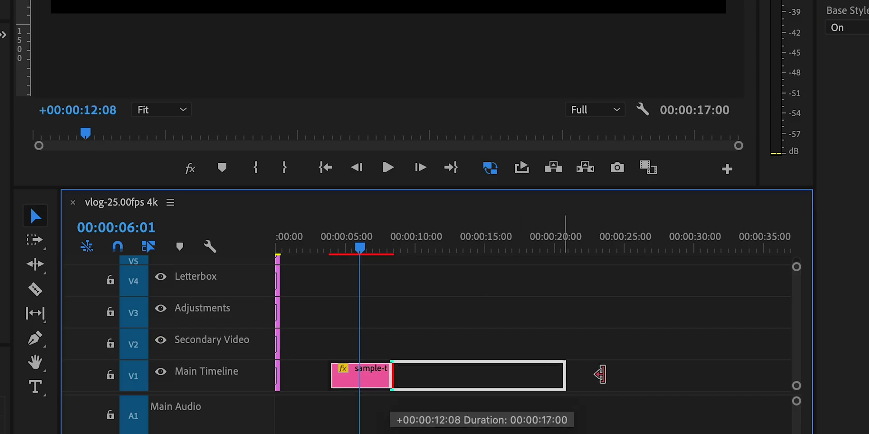
left_click_drag(629, 374, 645, 373)
left_click(337, 248)
key("j")
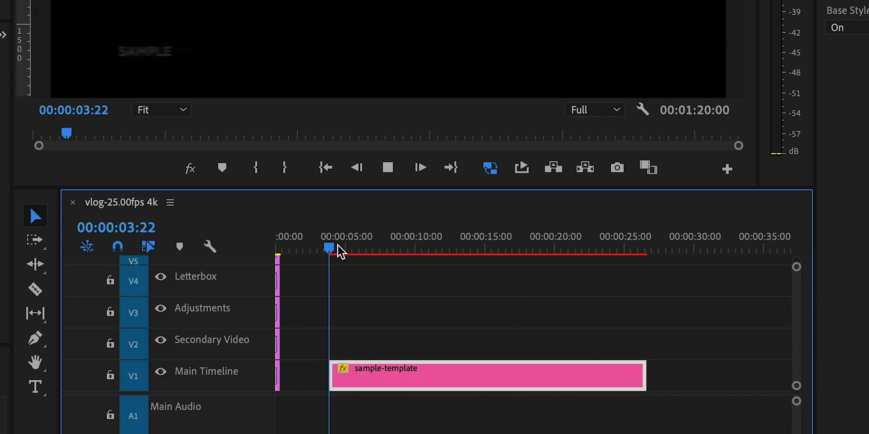
left_click(377, 250)
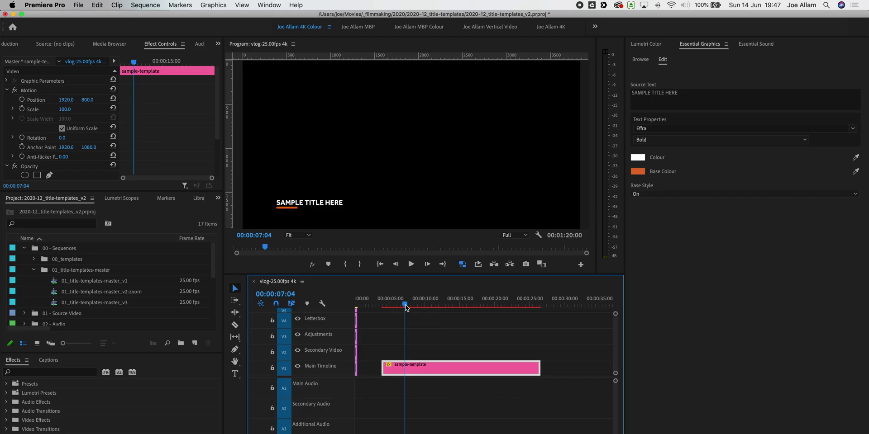